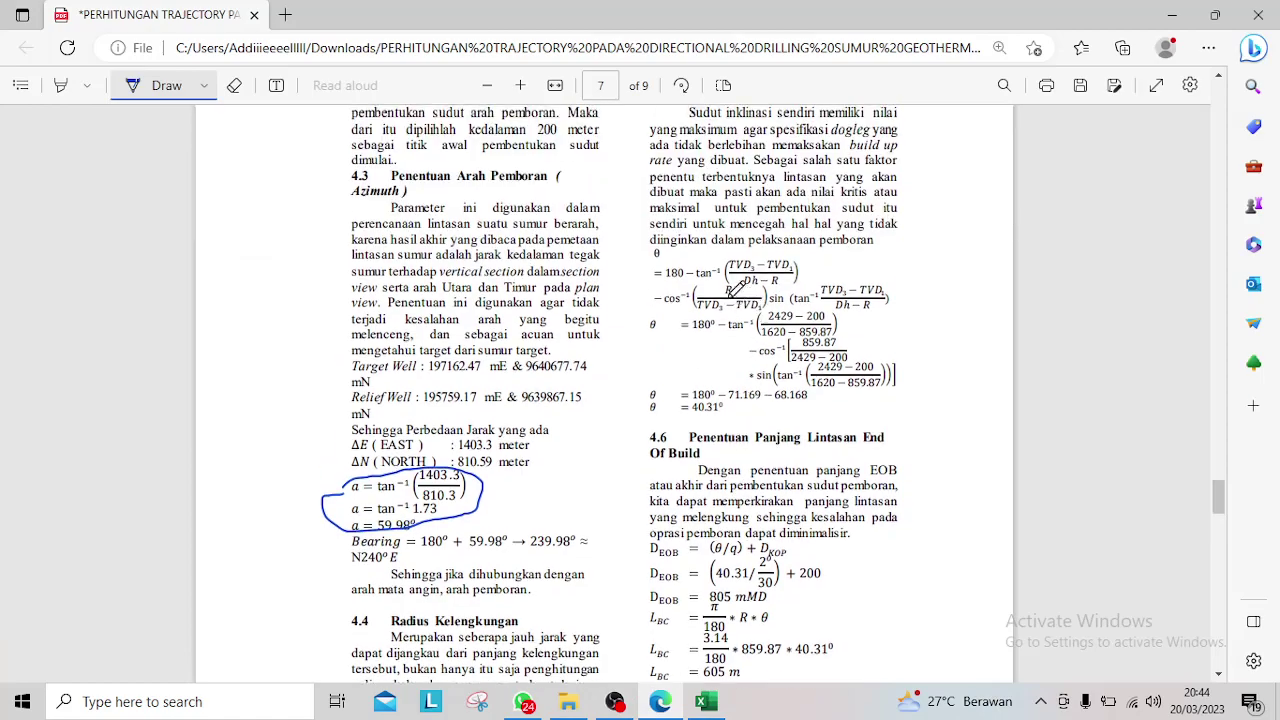
- Circle the maximum inclination formula in section 4.5 of the PDF, and switch to Excel to check the D_EOB formula in B27
{"action": "mouse_move", "coordinate": [668, 266]}
{"action": "left_mouse_down"}
{"action": "mouse_move", "coordinate": [795, 250]}
{"action": "mouse_move", "coordinate": [898, 285]}
{"action": "mouse_move", "coordinate": [885, 310]}
{"action": "mouse_move", "coordinate": [720, 322]}
{"action": "mouse_move", "coordinate": [650, 300]}
{"action": "mouse_move", "coordinate": [655, 278]}
{"action": "mouse_move", "coordinate": [672, 276]}
{"action": "left_mouse_up"}
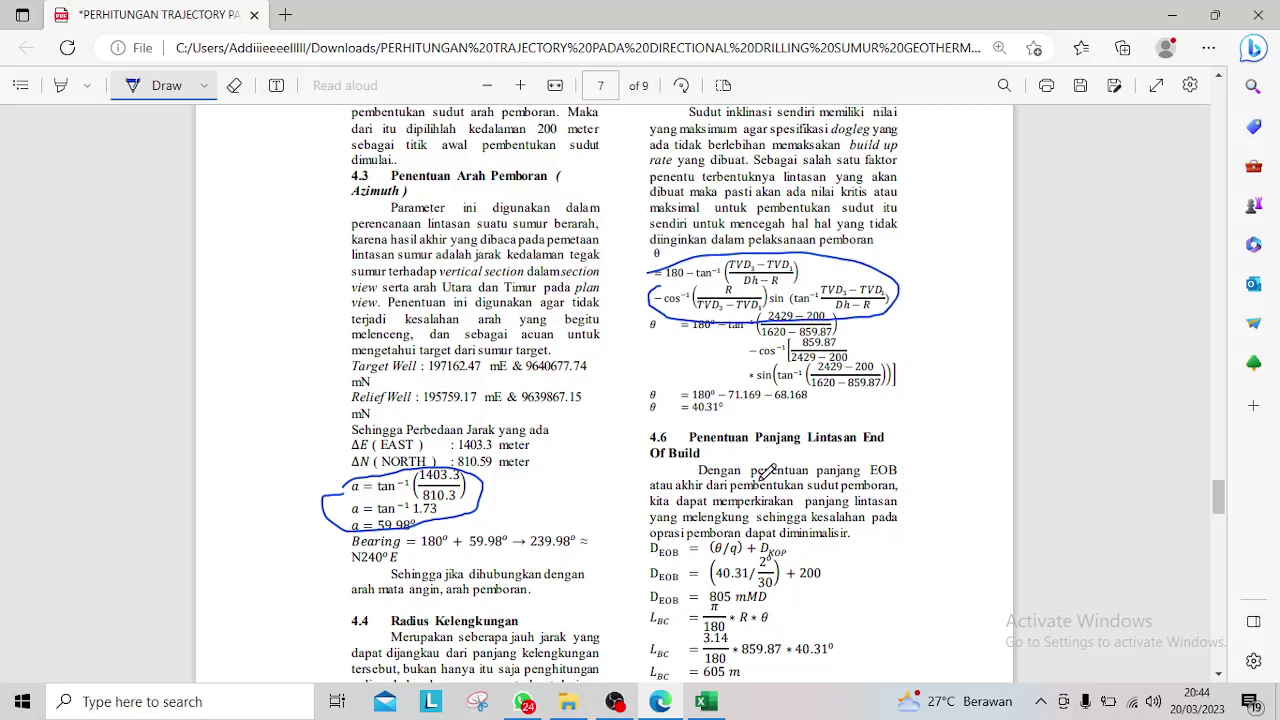
{"action": "left_click", "coordinate": [705, 701]}
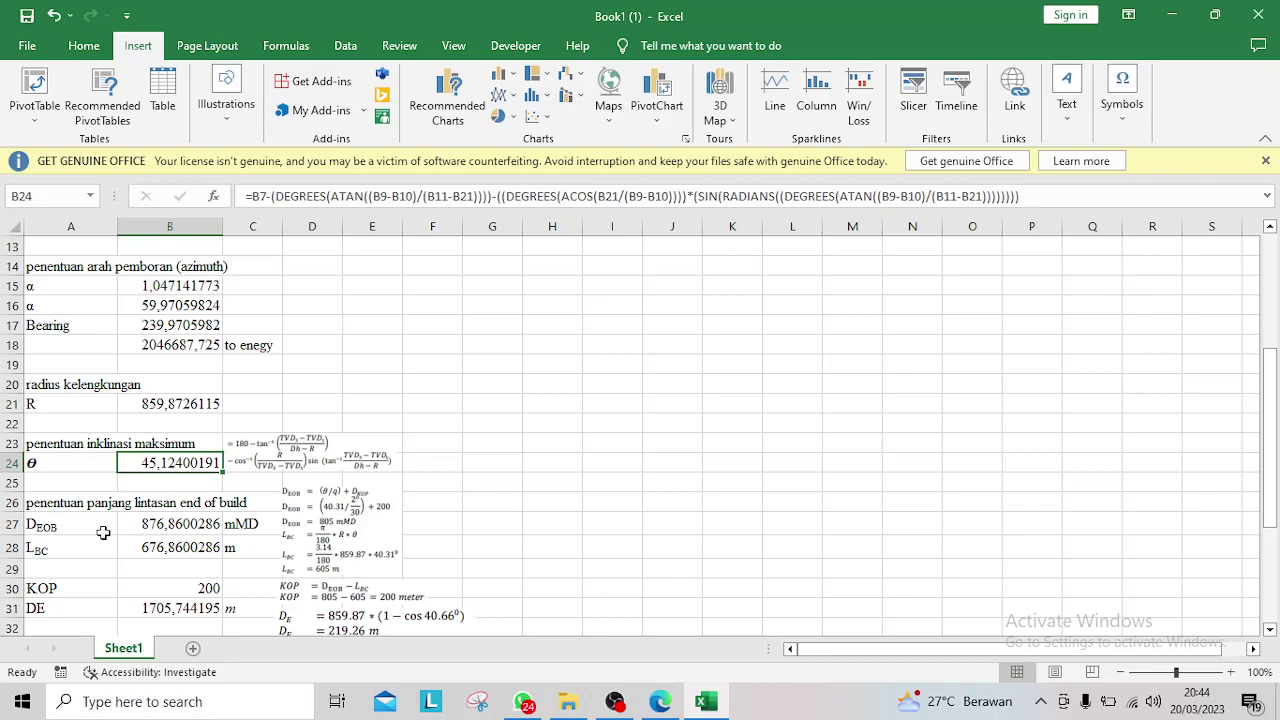
{"action": "left_click", "coordinate": [185, 528]}
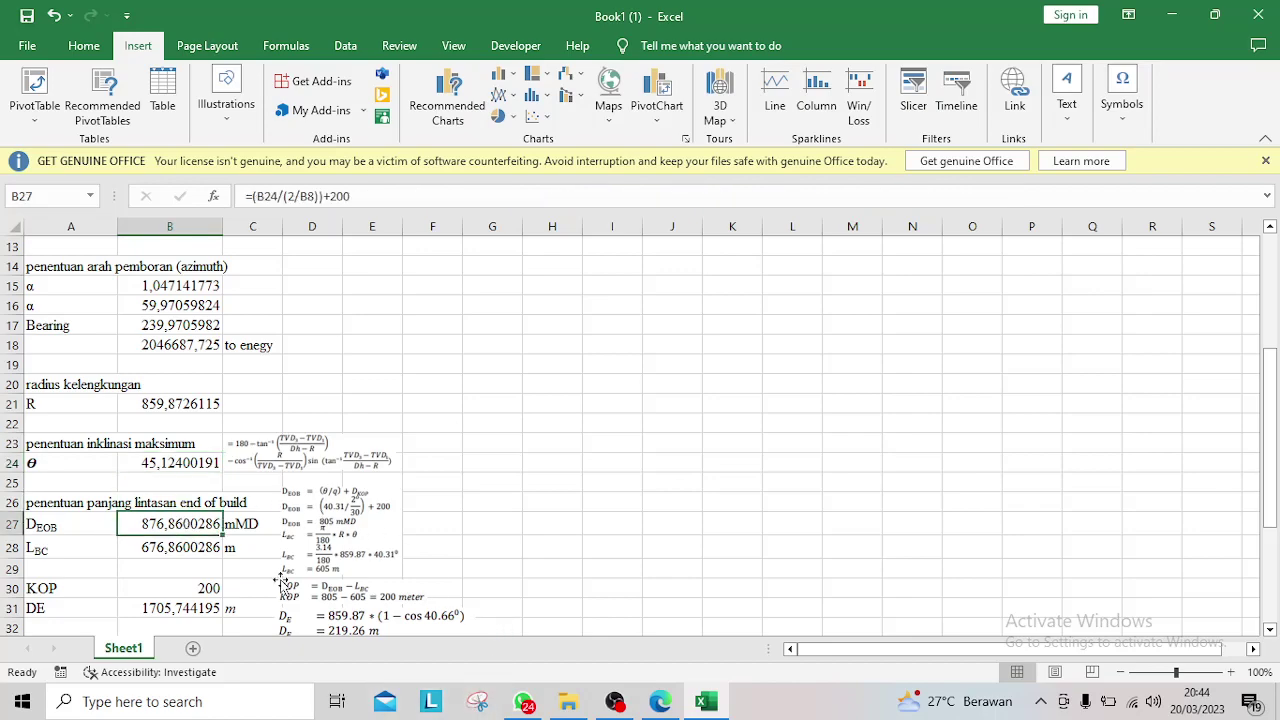
- Switch to the PDF in Edge and circle the D_EOB calculation in section 4.6 and its D_KOP term
{"action": "left_click", "coordinate": [660, 705]}
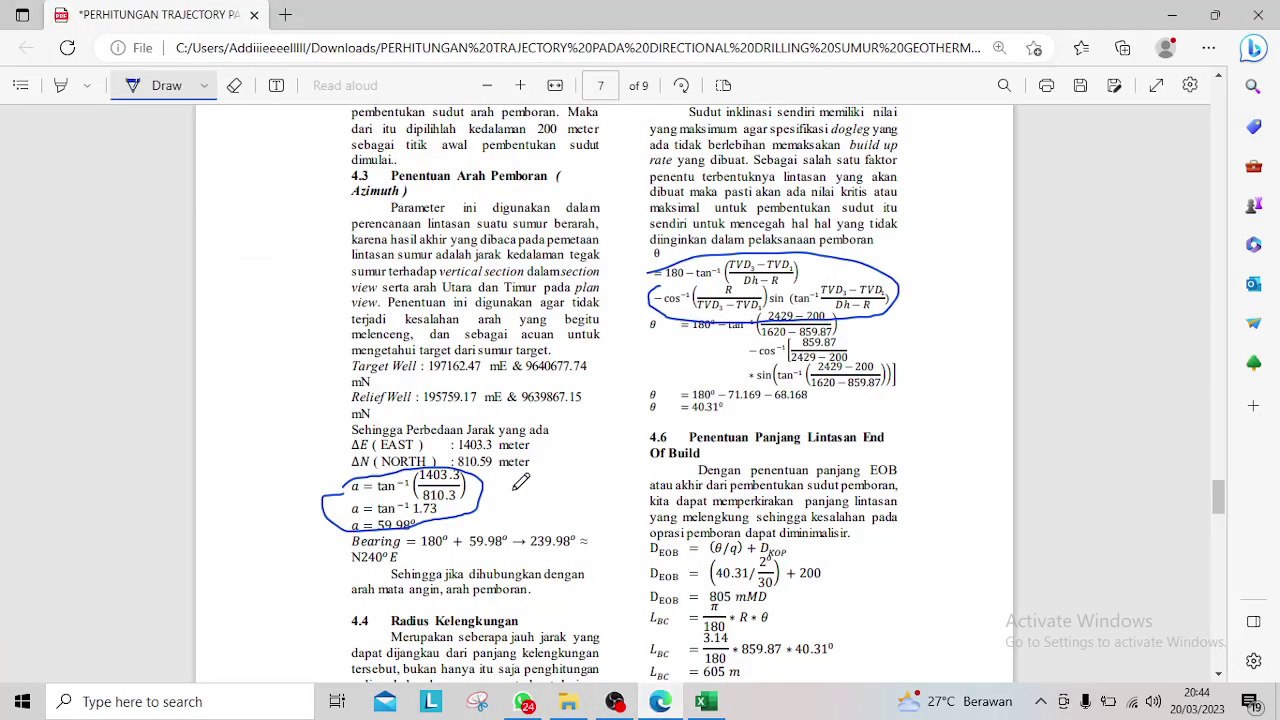
{"action": "scroll", "coordinate": [782, 236], "scroll_direction": "down", "scroll_amount": 1}
{"action": "mouse_move", "coordinate": [642, 463]}
{"action": "left_mouse_down"}
{"action": "mouse_move", "coordinate": [705, 438]}
{"action": "mouse_move", "coordinate": [785, 436]}
{"action": "mouse_move", "coordinate": [836, 477]}
{"action": "mouse_move", "coordinate": [790, 508]}
{"action": "mouse_move", "coordinate": [638, 452]}
{"action": "left_mouse_up"}
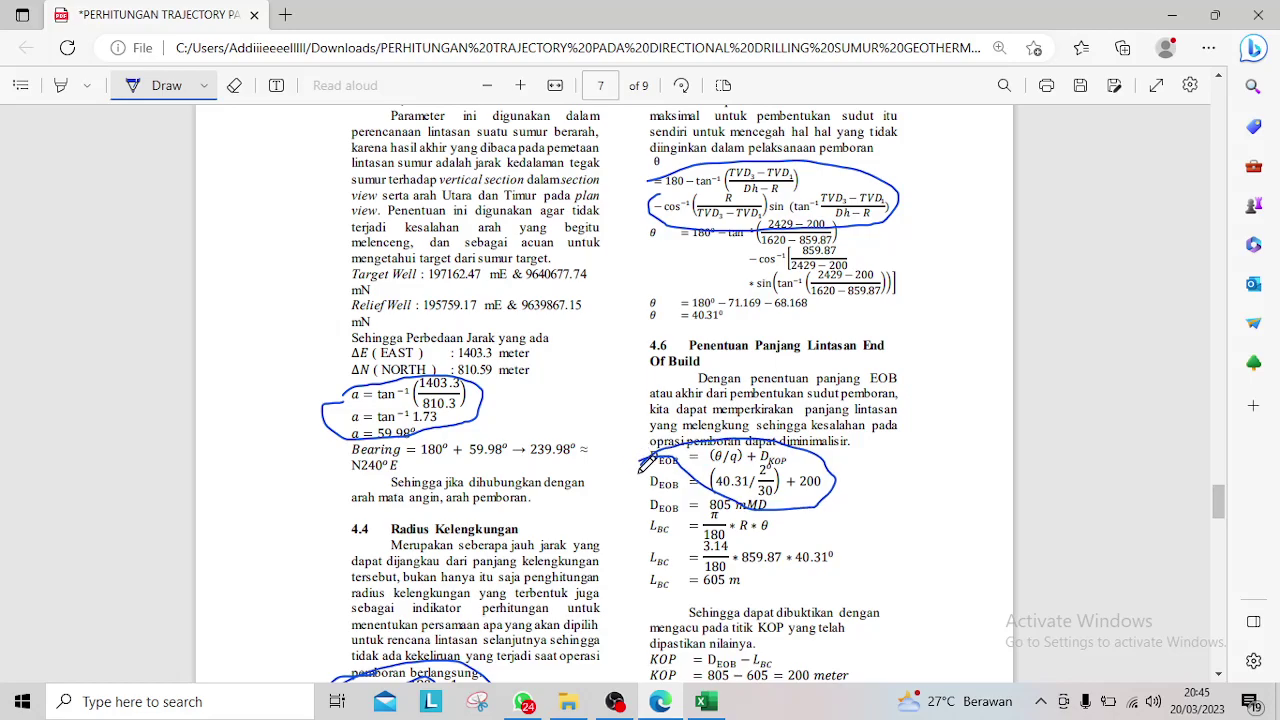
{"action": "scroll", "coordinate": [760, 370], "scroll_direction": "down", "scroll_amount": 1}
{"action": "mouse_move", "coordinate": [766, 356]}
{"action": "left_mouse_down"}
{"action": "mouse_move", "coordinate": [790, 362]}
{"action": "mouse_move", "coordinate": [786, 378]}
{"action": "mouse_move", "coordinate": [764, 376]}
{"action": "mouse_move", "coordinate": [767, 356]}
{"action": "left_mouse_up"}
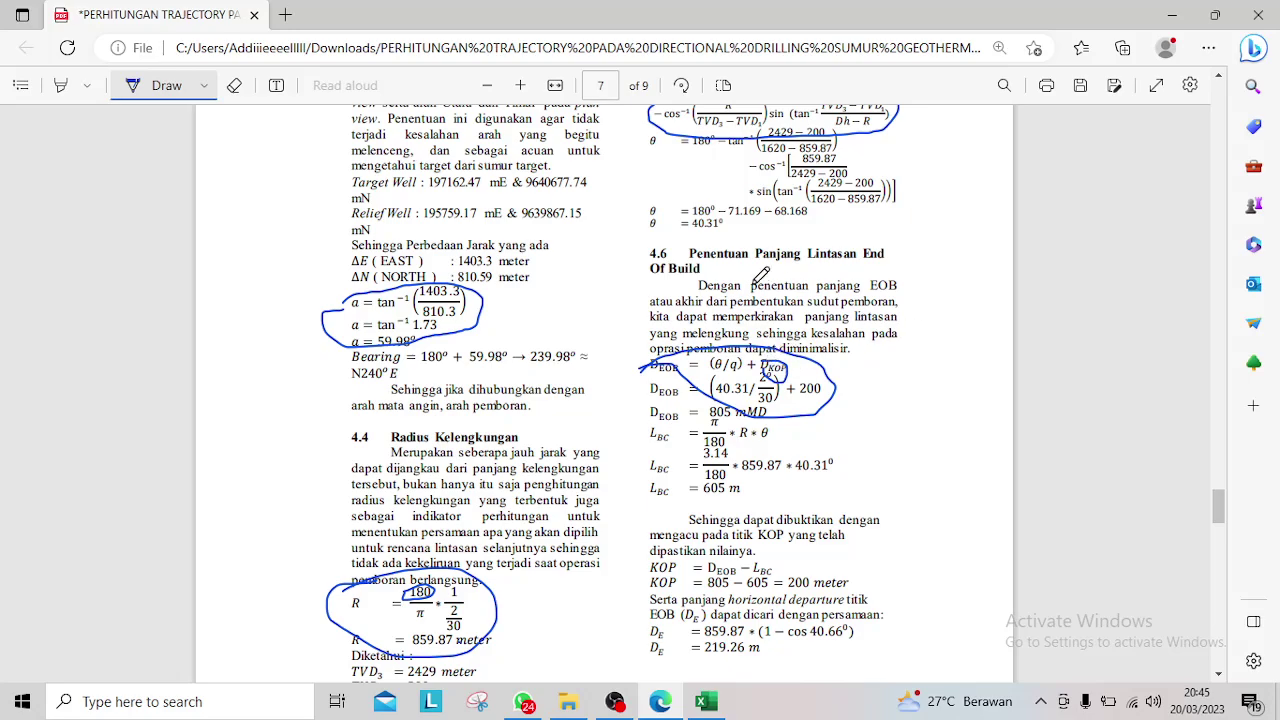
{"action": "scroll", "coordinate": [736, 424], "scroll_direction": "up", "scroll_amount": 1}
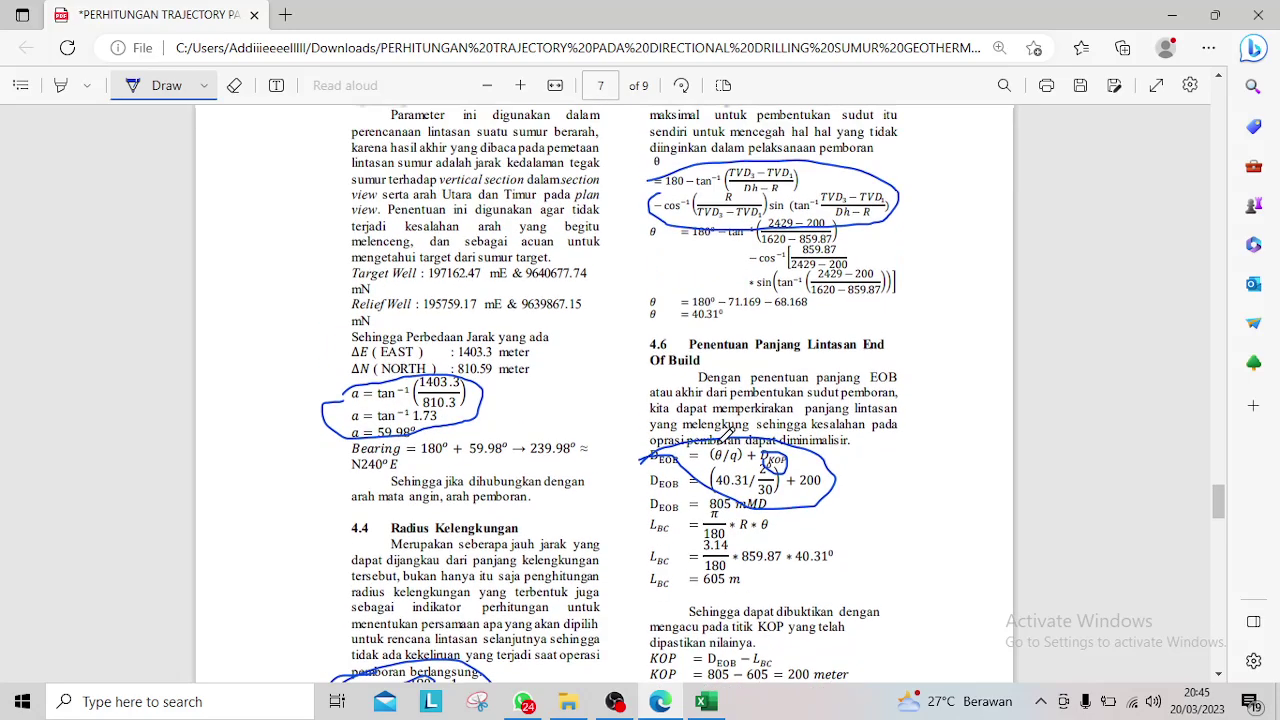
- Switch to Excel and check the Dkop input in B12 and the L_BC formula in B28
{"action": "left_click", "coordinate": [706, 702]}
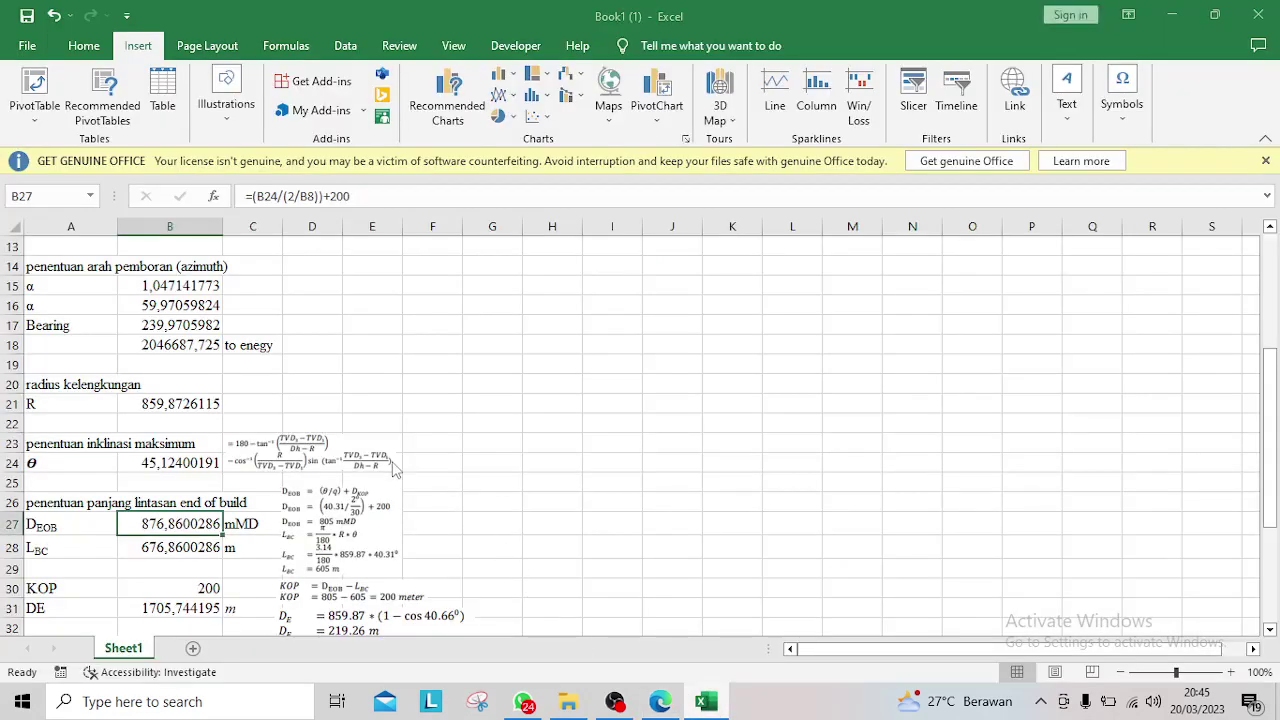
{"action": "right_click", "coordinate": [706, 702]}
{"action": "left_click", "coordinate": [171, 338]}
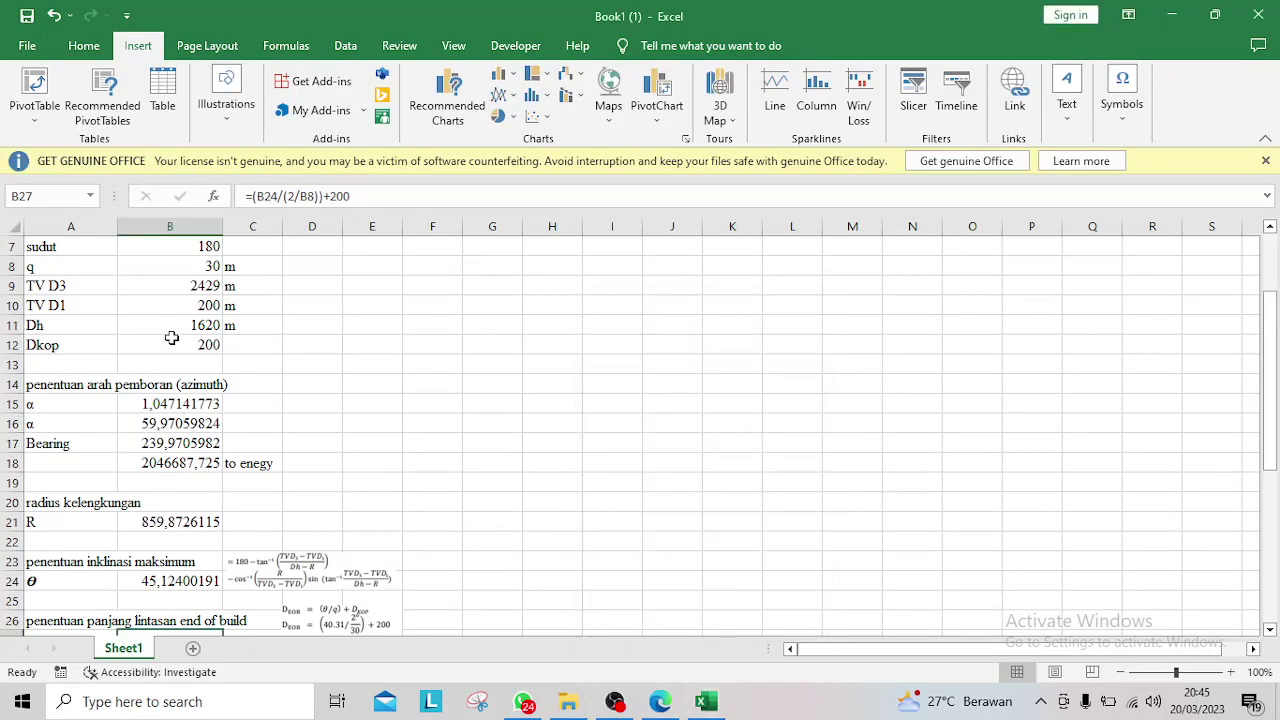
{"action": "key", "text": "F2"}
{"action": "left_click", "coordinate": [172, 312]}
{"action": "left_click", "coordinate": [171, 324]}
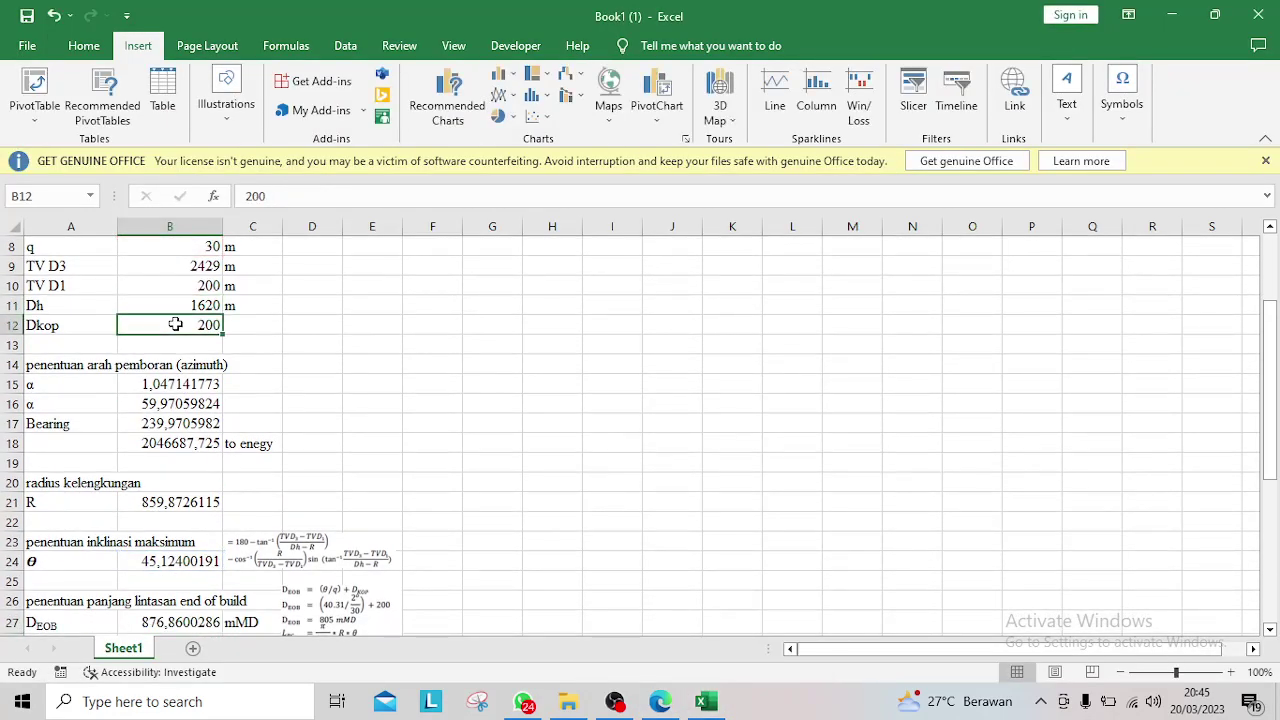
{"action": "scroll", "coordinate": [491, 363], "scroll_direction": "down", "scroll_amount": 3}
{"action": "scroll", "coordinate": [280, 480], "scroll_direction": "down", "scroll_amount": 1}
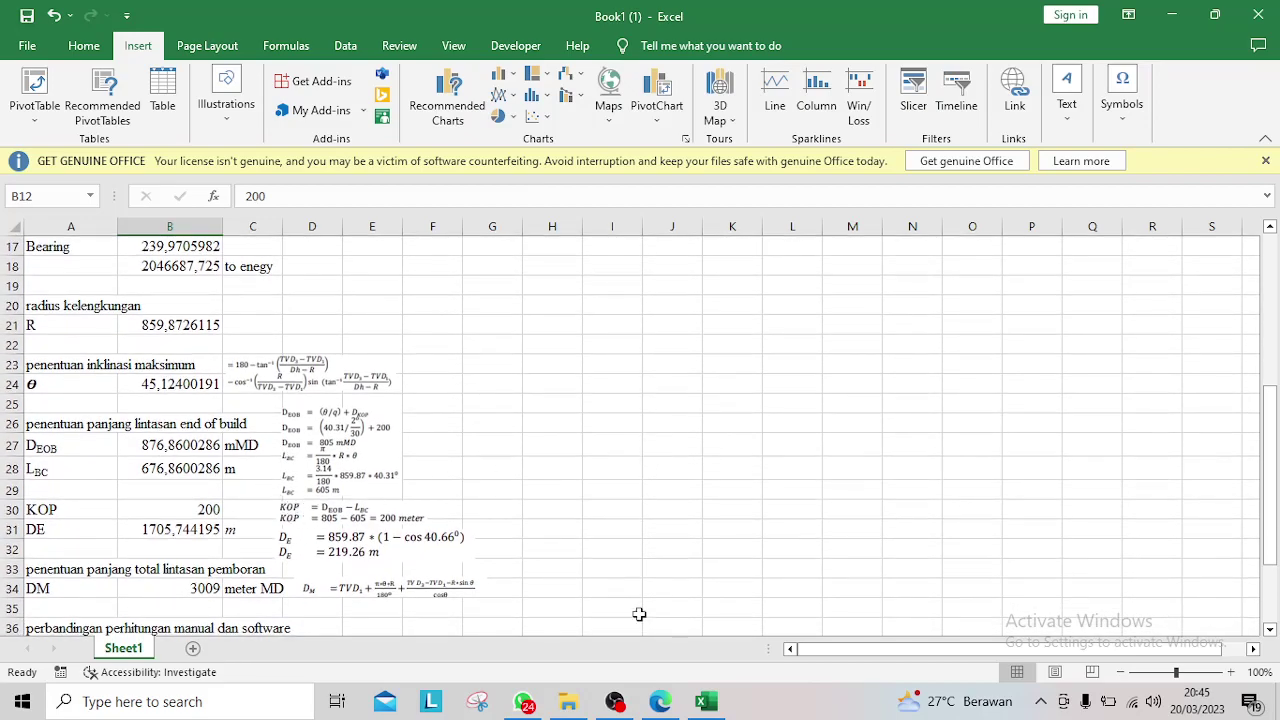
{"action": "left_click", "coordinate": [167, 470]}
- Switch to the PDF in Edge and circle the L_BC formula with π/180, R and θ in section 4.6
{"action": "left_click", "coordinate": [650, 704]}
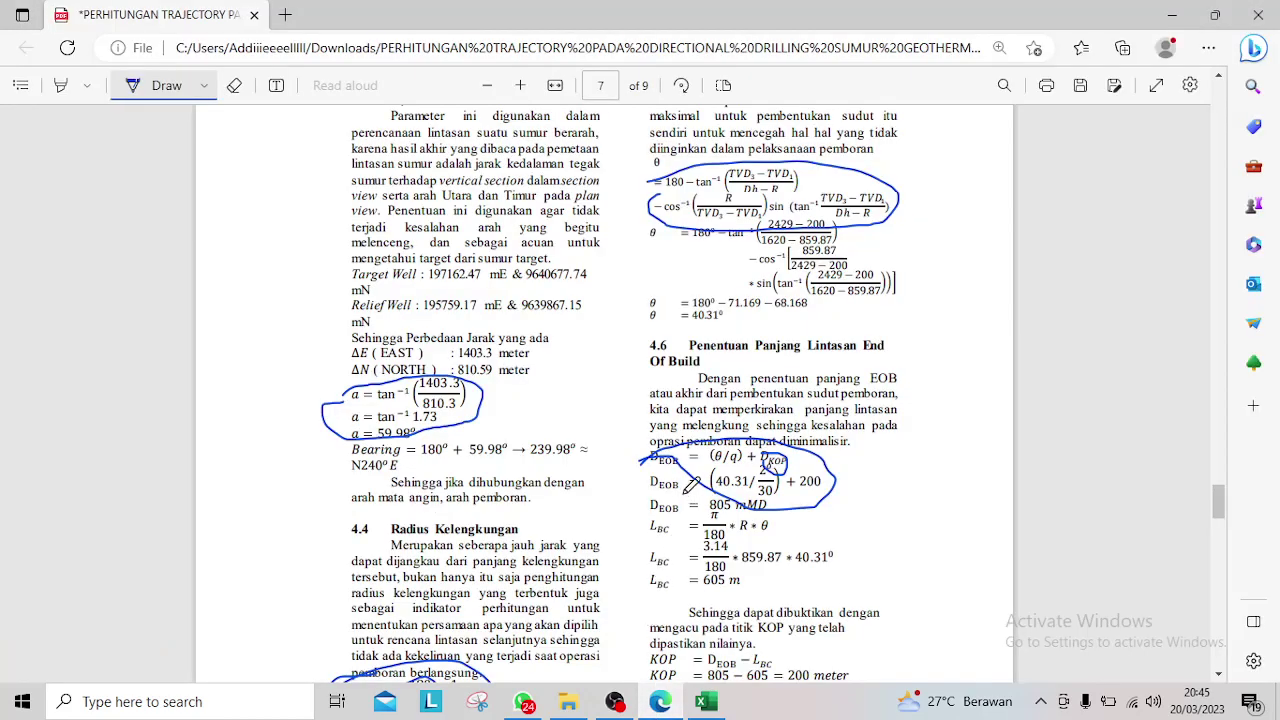
{"action": "mouse_move", "coordinate": [634, 536]}
{"action": "left_mouse_down"}
{"action": "mouse_move", "coordinate": [778, 514]}
{"action": "mouse_move", "coordinate": [784, 530]}
{"action": "mouse_move", "coordinate": [688, 548]}
{"action": "mouse_move", "coordinate": [640, 527]}
{"action": "left_mouse_up"}
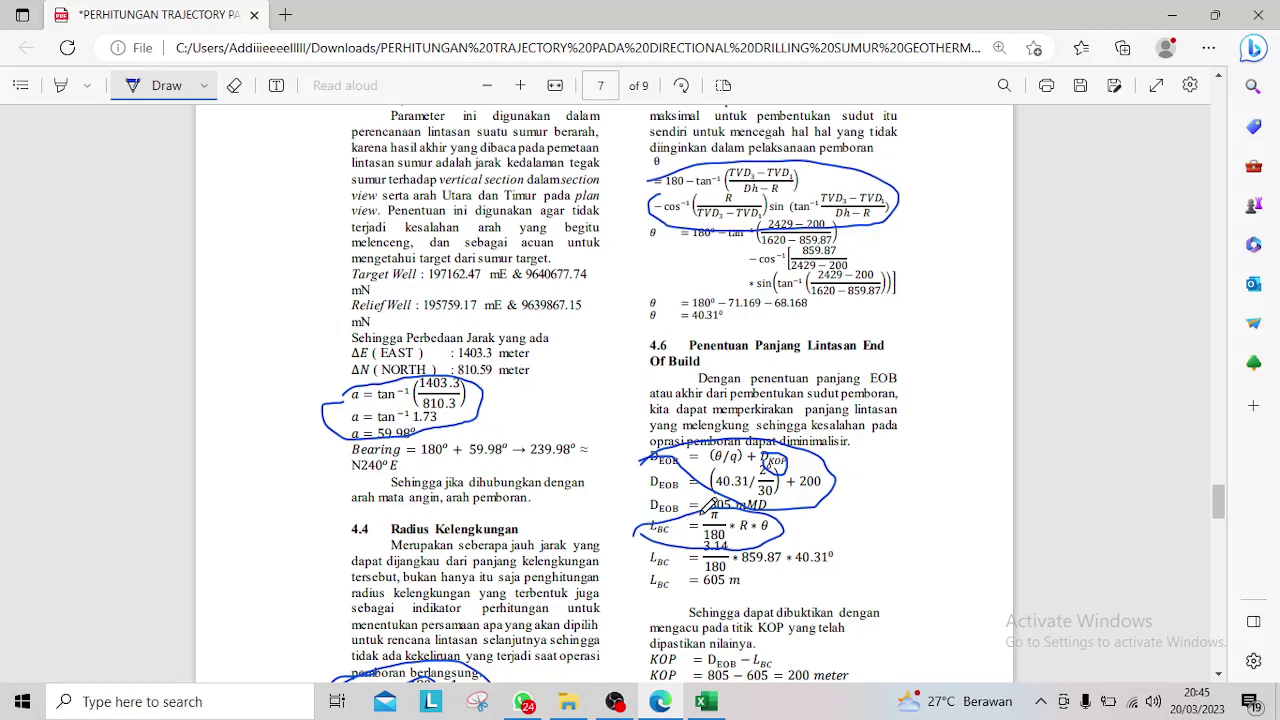
{"action": "scroll", "coordinate": [768, 538], "scroll_direction": "up", "scroll_amount": 3}
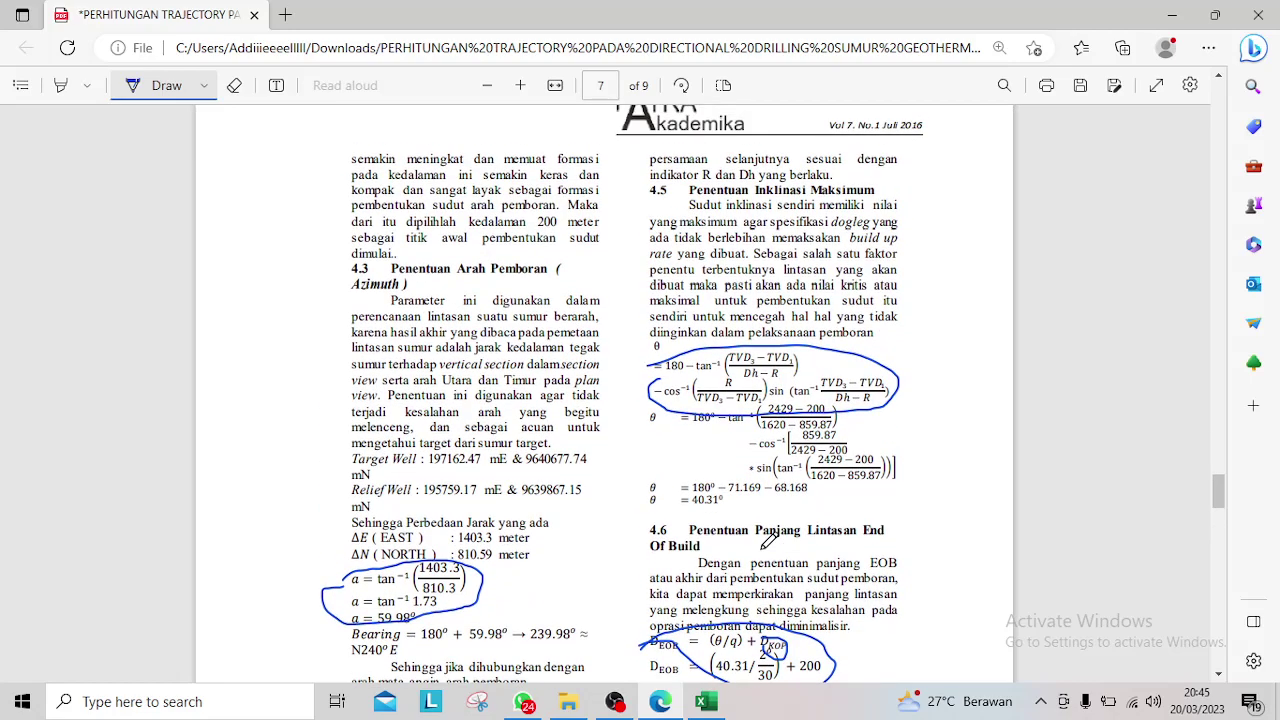
{"action": "scroll", "coordinate": [768, 540], "scroll_direction": "down", "scroll_amount": 4}
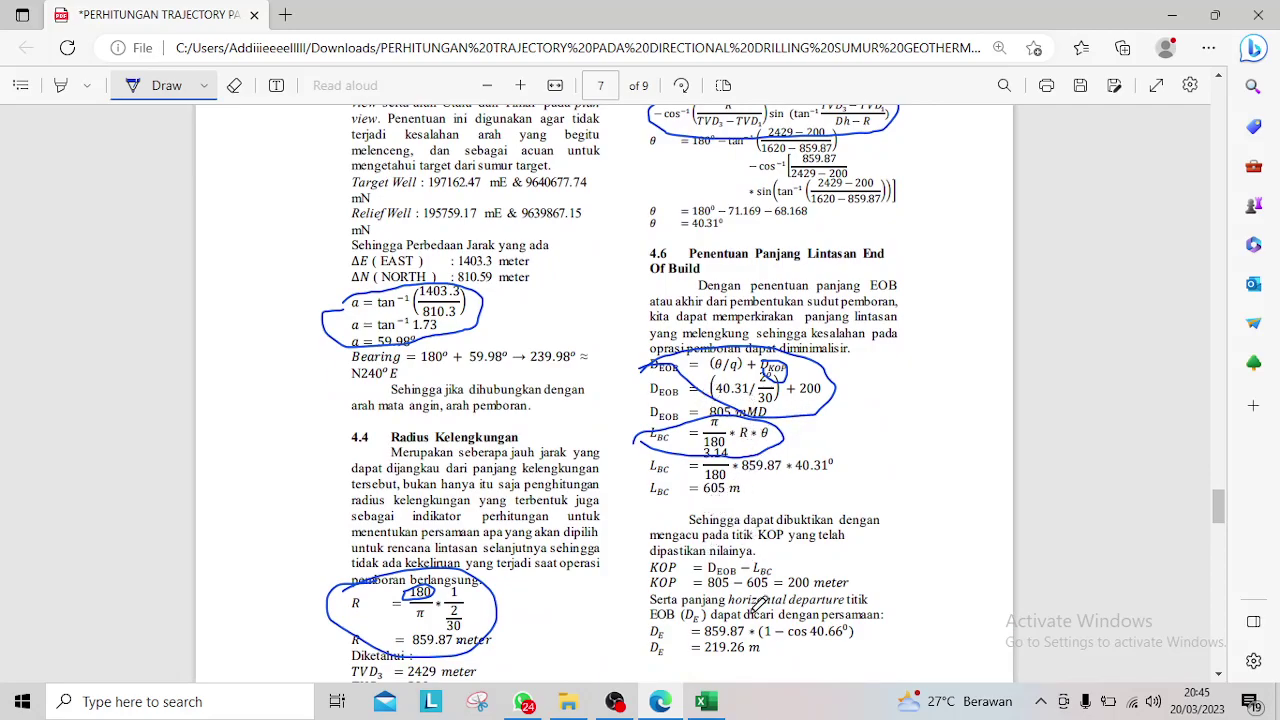
- Switch to Excel and review the D_EOB, L_BC and KOP formulas in B27, B28 and B30
{"action": "left_click", "coordinate": [706, 701]}
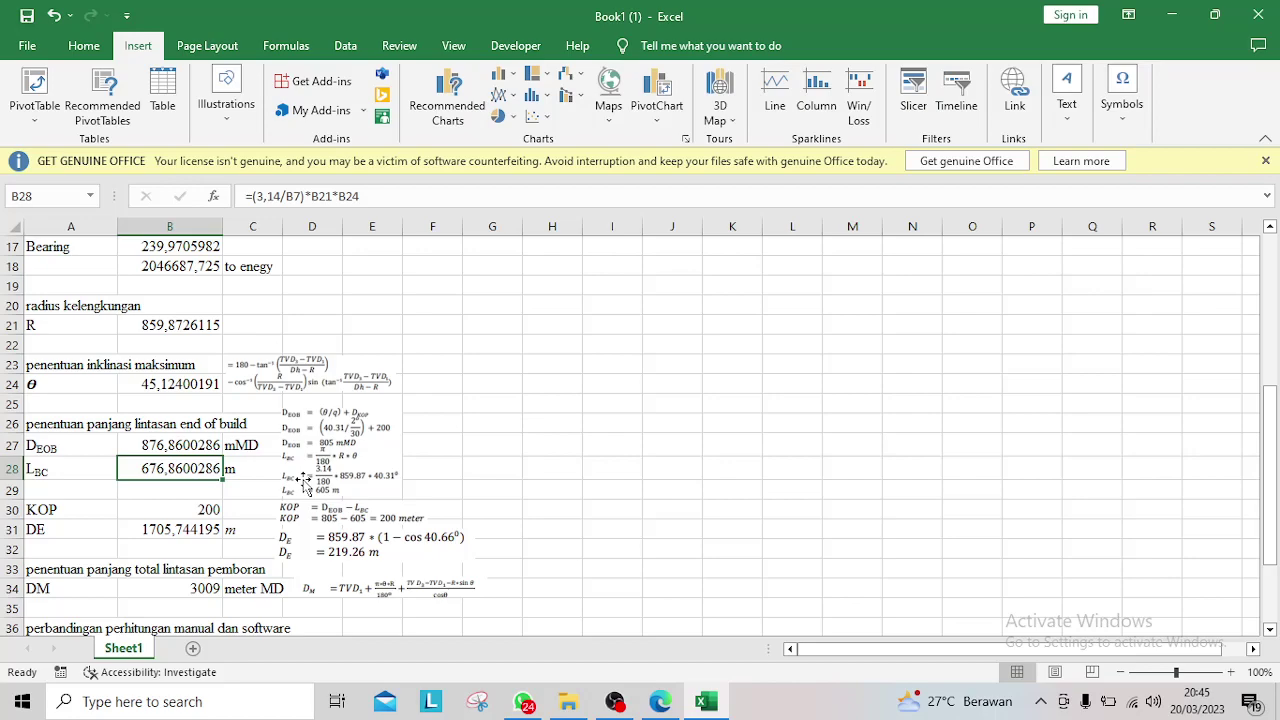
{"action": "left_click", "coordinate": [140, 446]}
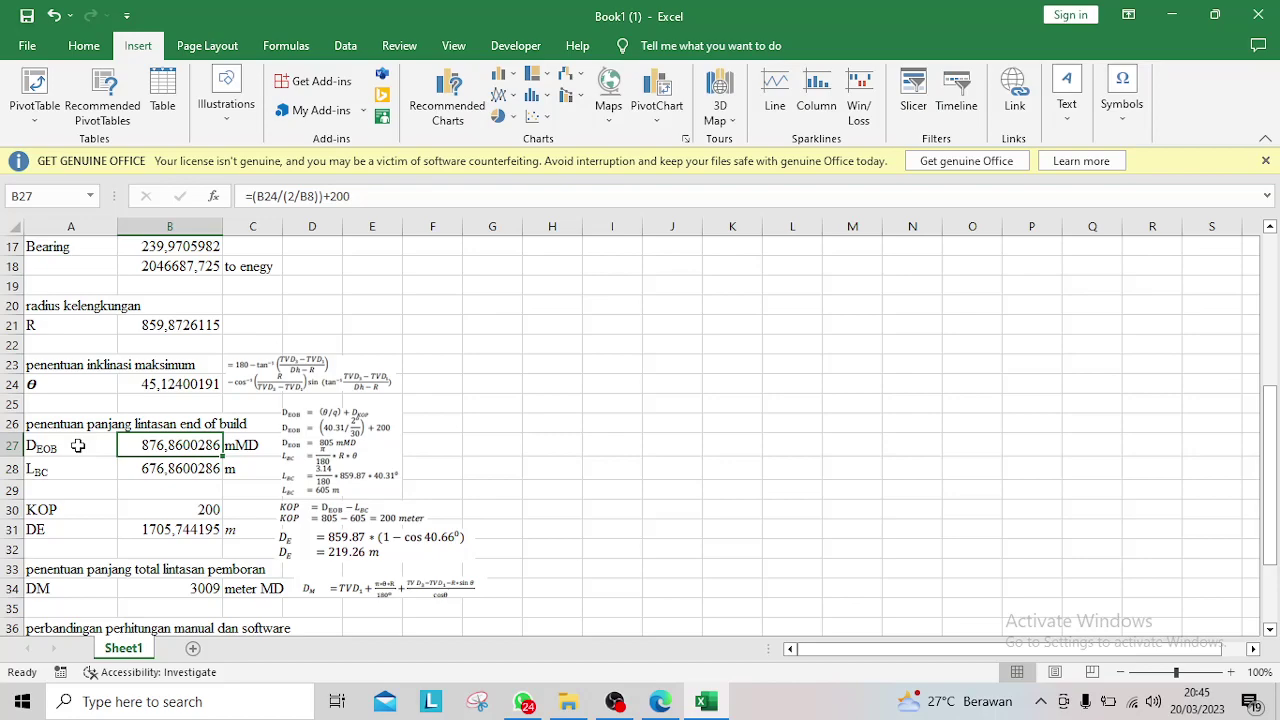
{"action": "scroll", "coordinate": [77, 446], "scroll_direction": "down", "scroll_amount": 1}
{"action": "left_click", "coordinate": [164, 446]}
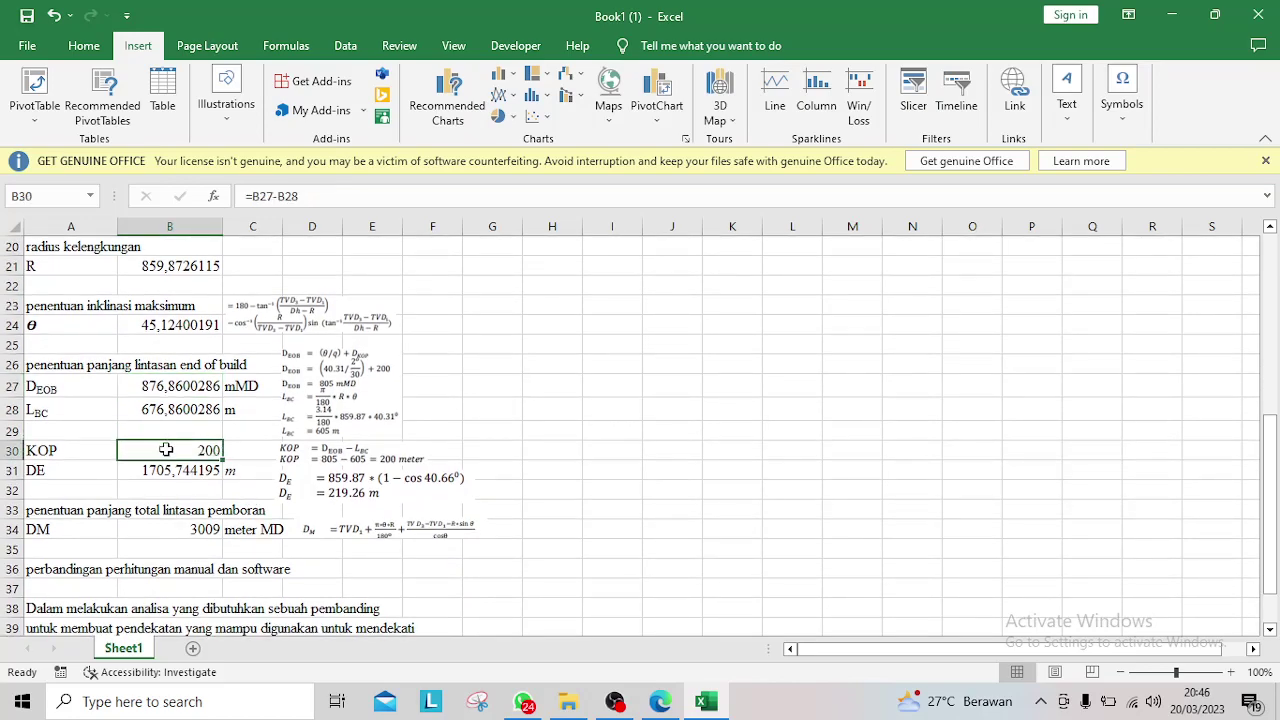
{"action": "left_click", "coordinate": [152, 384]}
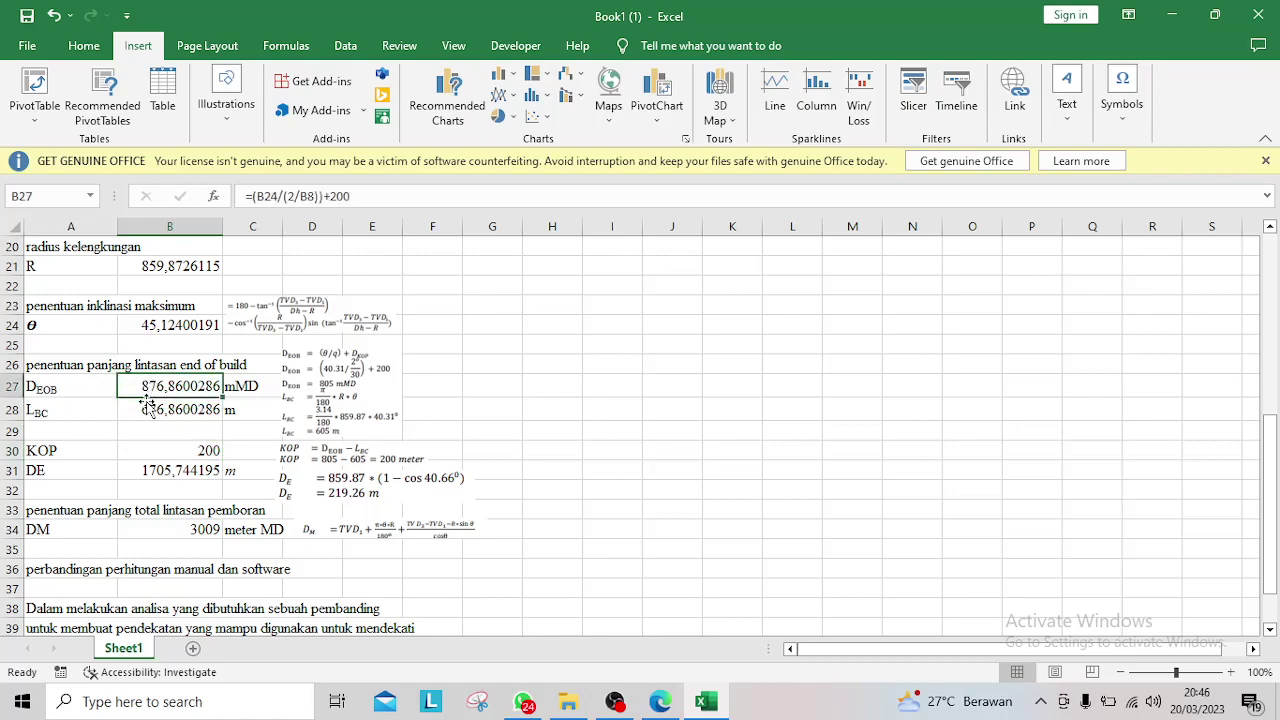
{"action": "left_click", "coordinate": [144, 408]}
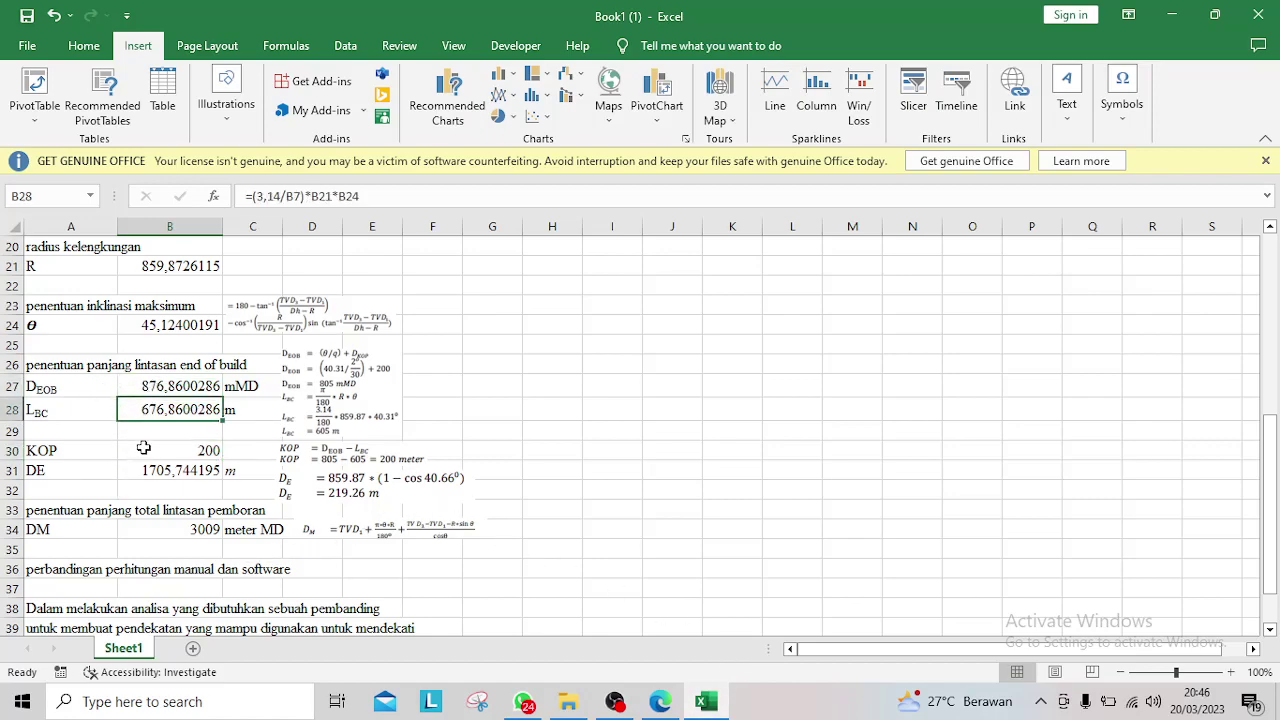
{"action": "left_click", "coordinate": [144, 448]}
- Switch to the PDF in Edge and circle the KOP = D_EOB − L_BC equation in section 4.6
{"action": "left_click", "coordinate": [660, 701]}
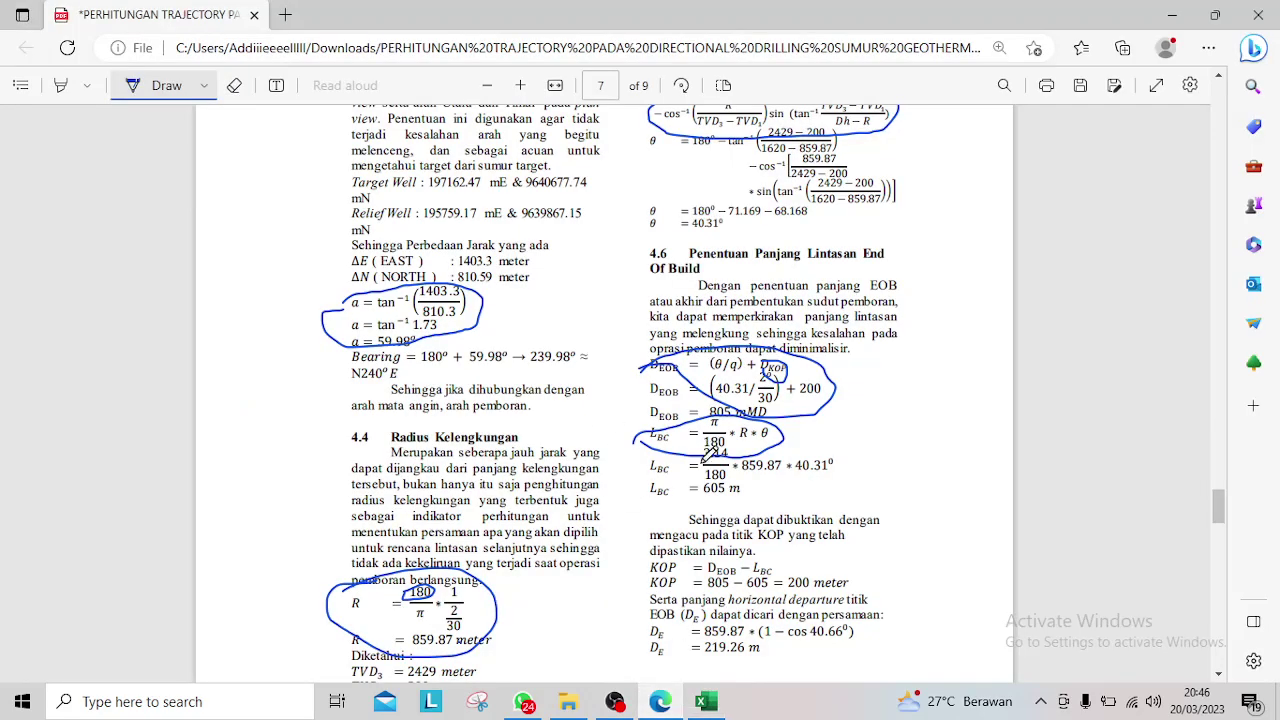
{"action": "scroll", "coordinate": [710, 588], "scroll_direction": "down", "scroll_amount": 2}
{"action": "mouse_move", "coordinate": [642, 474]}
{"action": "left_mouse_down"}
{"action": "mouse_move", "coordinate": [786, 452]}
{"action": "mouse_move", "coordinate": [810, 462]}
{"action": "mouse_move", "coordinate": [795, 484]}
{"action": "mouse_move", "coordinate": [680, 505]}
{"action": "mouse_move", "coordinate": [653, 471]}
{"action": "left_mouse_up"}
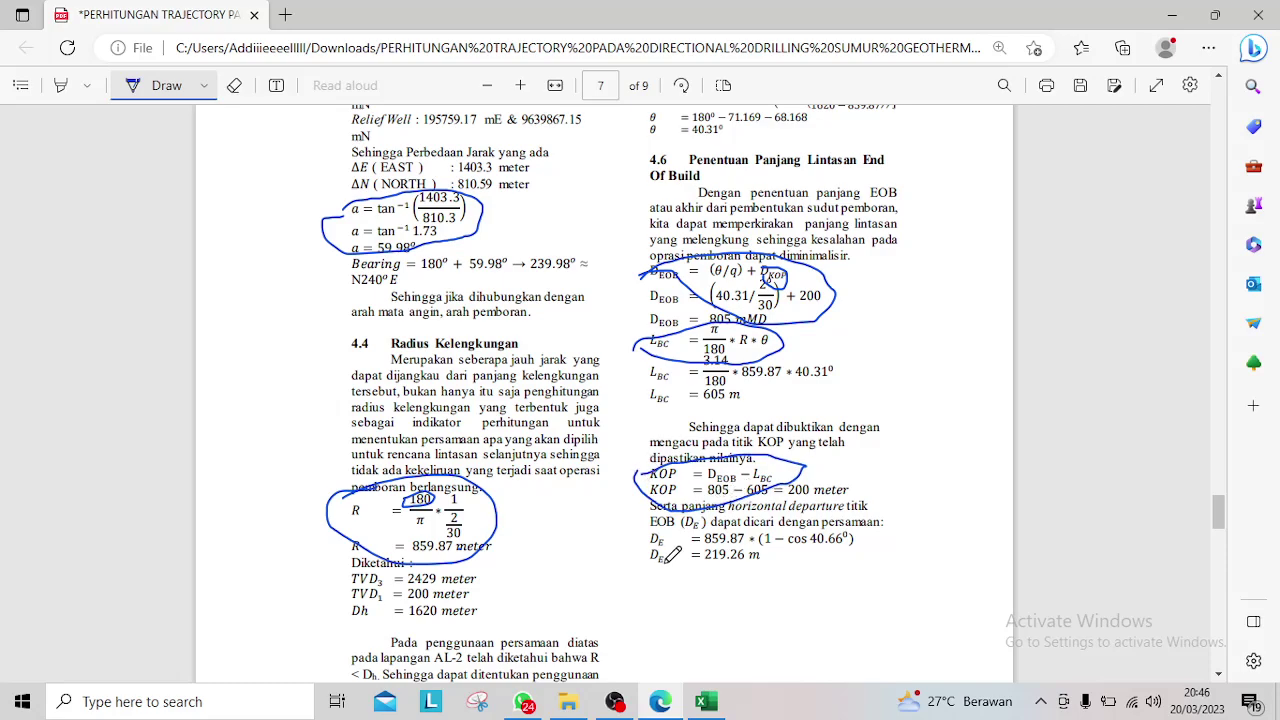
- Check the DE formula in Excel cell B31, and circle the D_E equation and its (1 − cos 40.66°) term in the PDF
{"action": "left_click", "coordinate": [716, 706]}
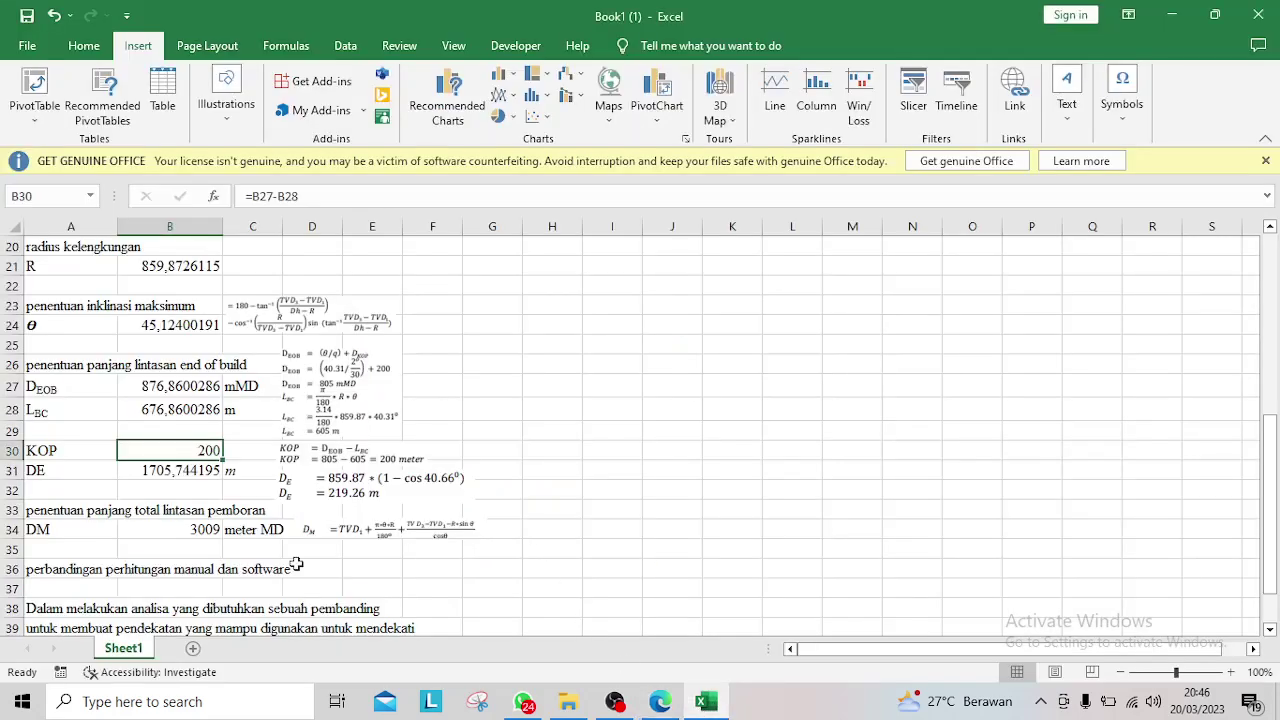
{"action": "left_click", "coordinate": [188, 472]}
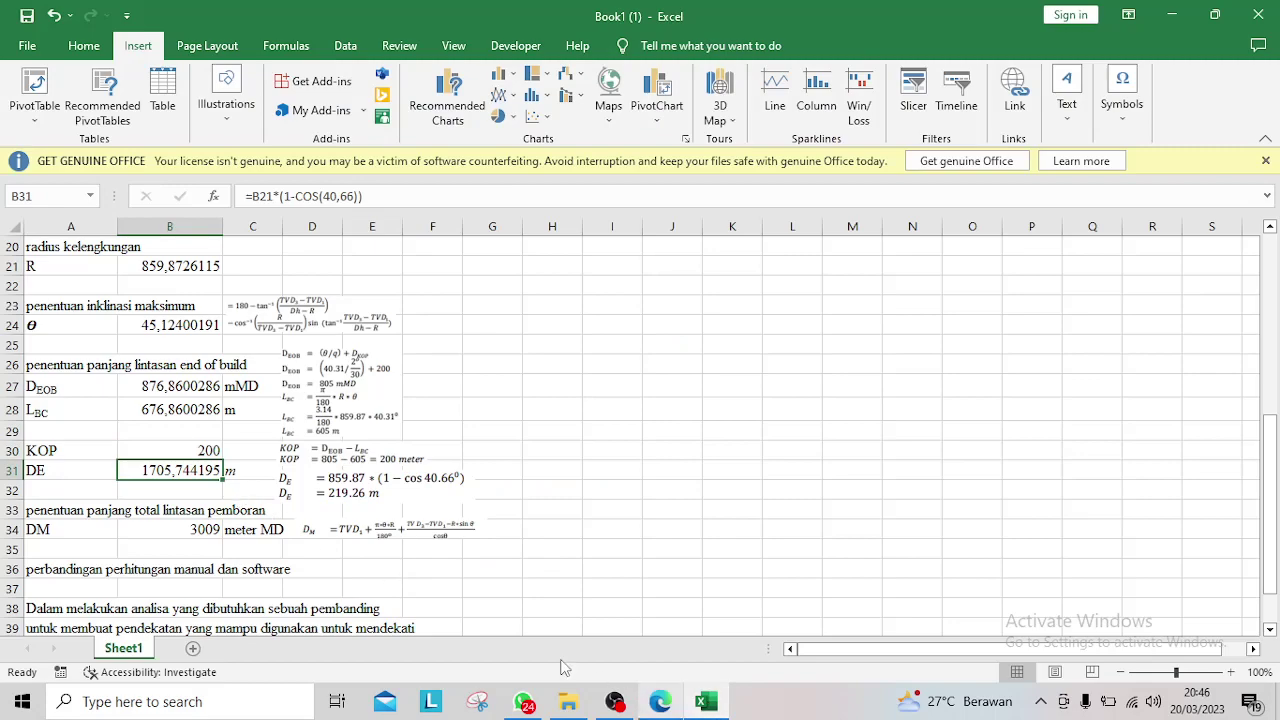
{"action": "left_click", "coordinate": [660, 702]}
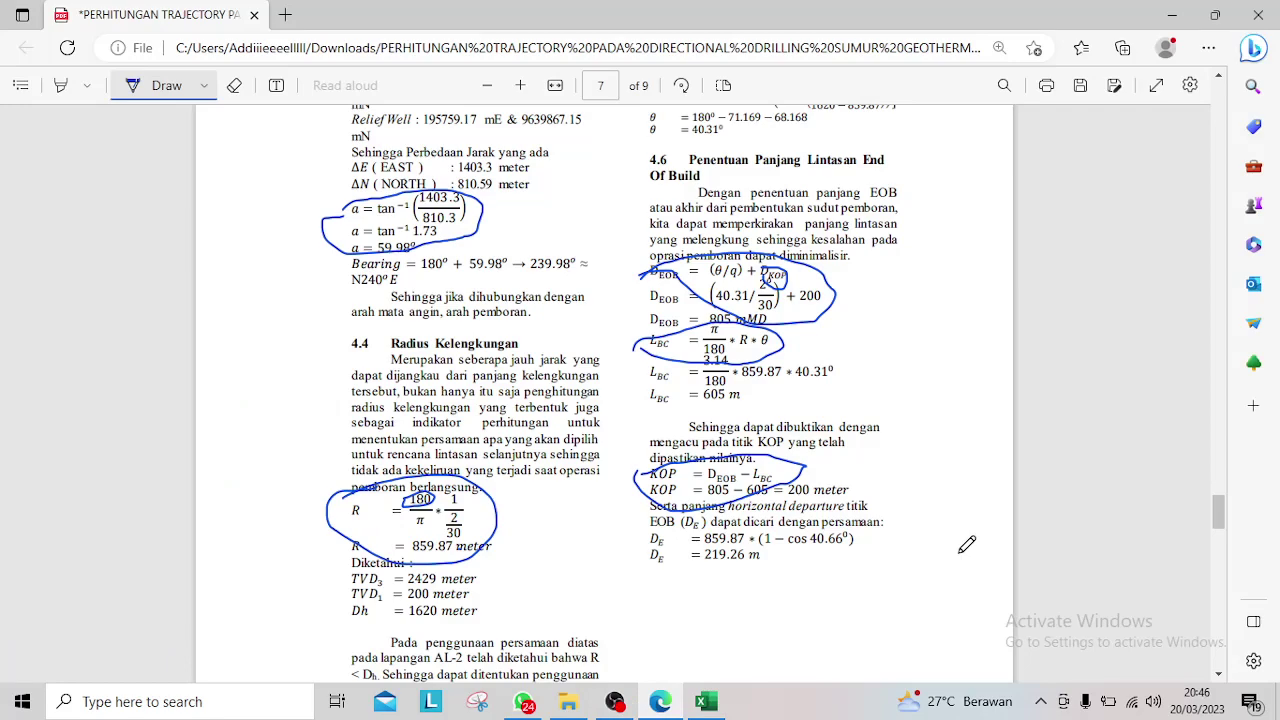
{"action": "mouse_move", "coordinate": [696, 536]}
{"action": "left_mouse_down"}
{"action": "mouse_move", "coordinate": [841, 509]}
{"action": "mouse_move", "coordinate": [880, 518]}
{"action": "mouse_move", "coordinate": [888, 540]}
{"action": "mouse_move", "coordinate": [796, 566]}
{"action": "mouse_move", "coordinate": [700, 543]}
{"action": "left_mouse_up"}
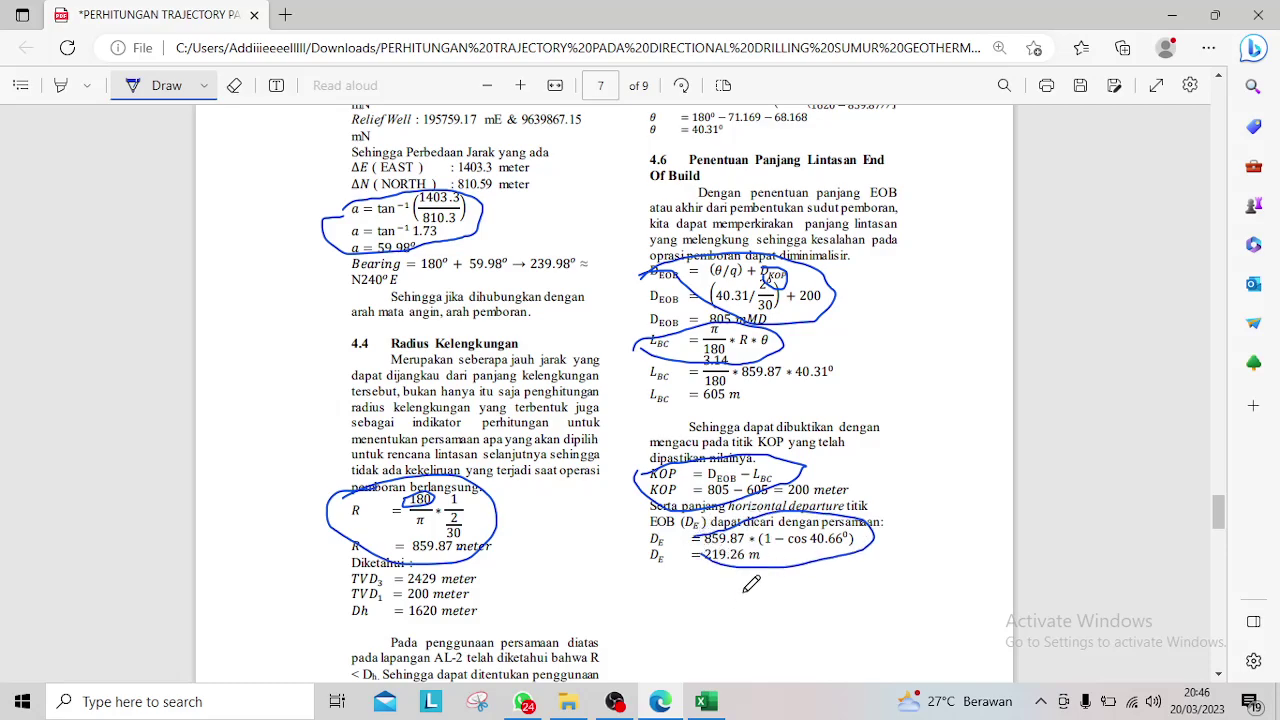
{"action": "mouse_move", "coordinate": [785, 543]}
{"action": "left_mouse_down"}
{"action": "mouse_move", "coordinate": [755, 532]}
{"action": "mouse_move", "coordinate": [812, 514]}
{"action": "mouse_move", "coordinate": [868, 540]}
{"action": "mouse_move", "coordinate": [785, 563]}
{"action": "mouse_move", "coordinate": [763, 546]}
{"action": "mouse_move", "coordinate": [757, 505]}
{"action": "left_mouse_up"}
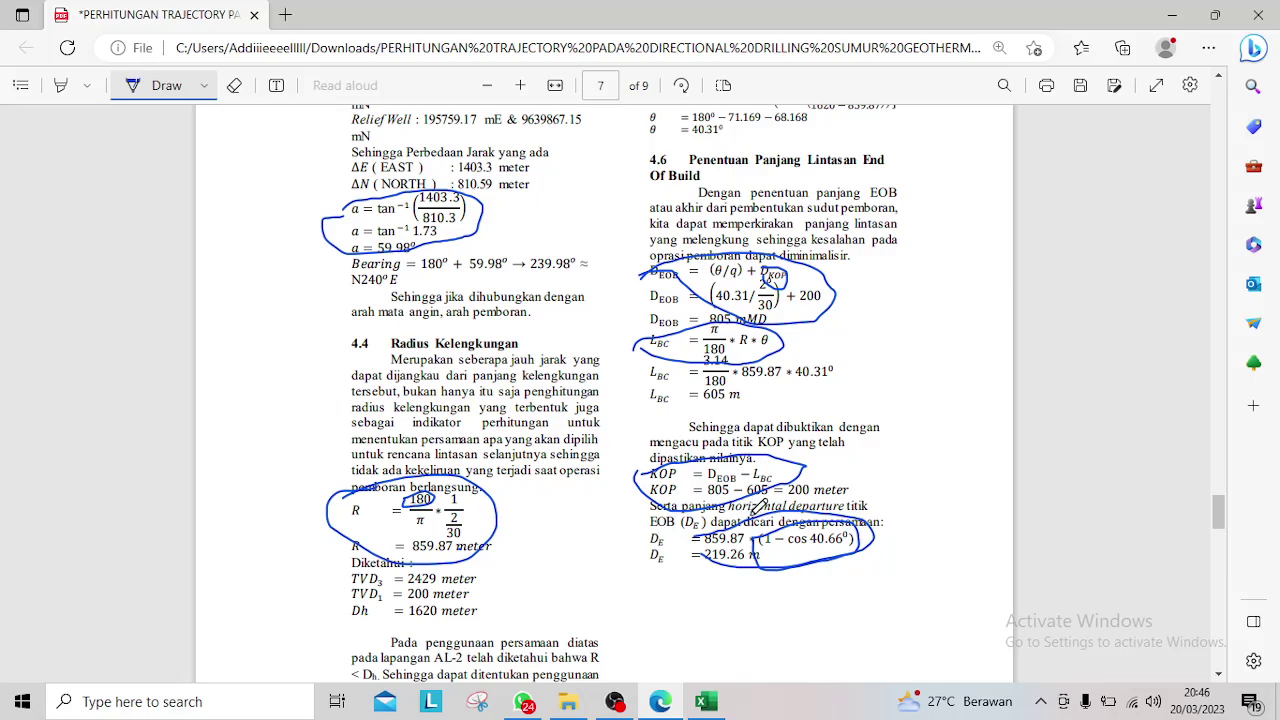
- Compare the total path length (DM) row in the Excel sheet with section 4.7 on page 8 of the PDF
{"action": "left_click", "coordinate": [702, 703]}
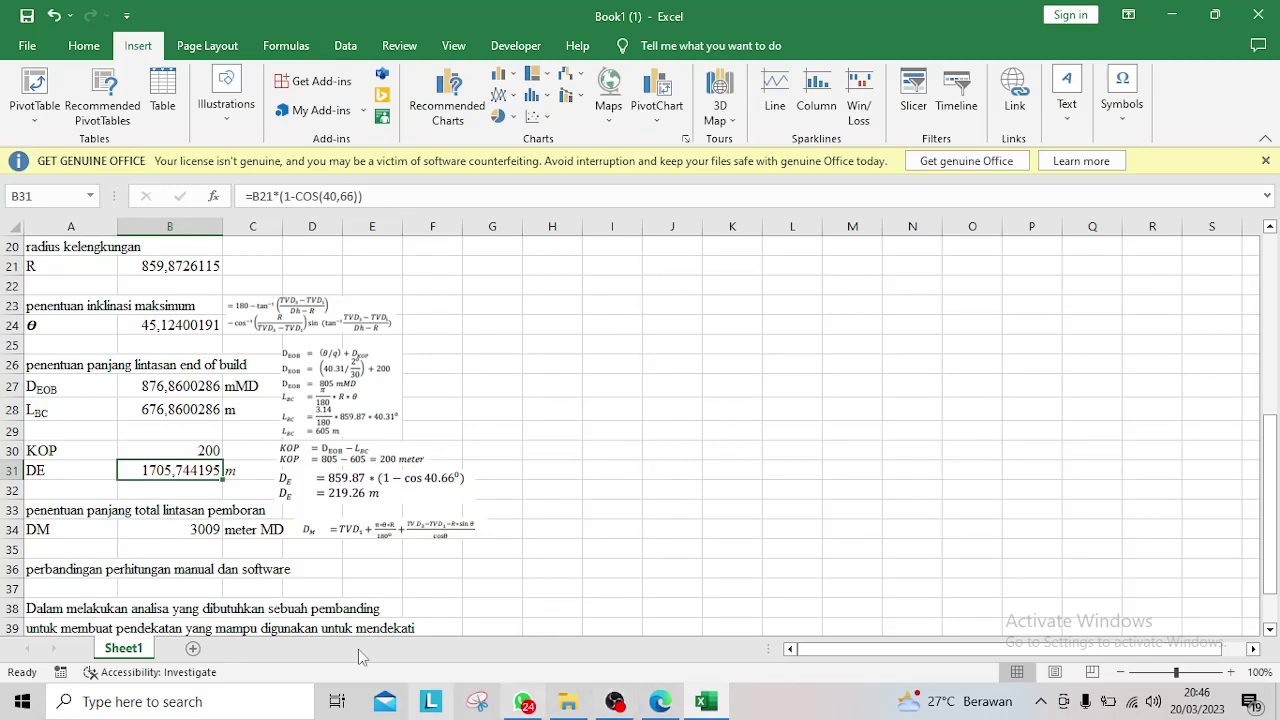
{"action": "scroll", "coordinate": [187, 512], "scroll_direction": "down", "scroll_amount": 2}
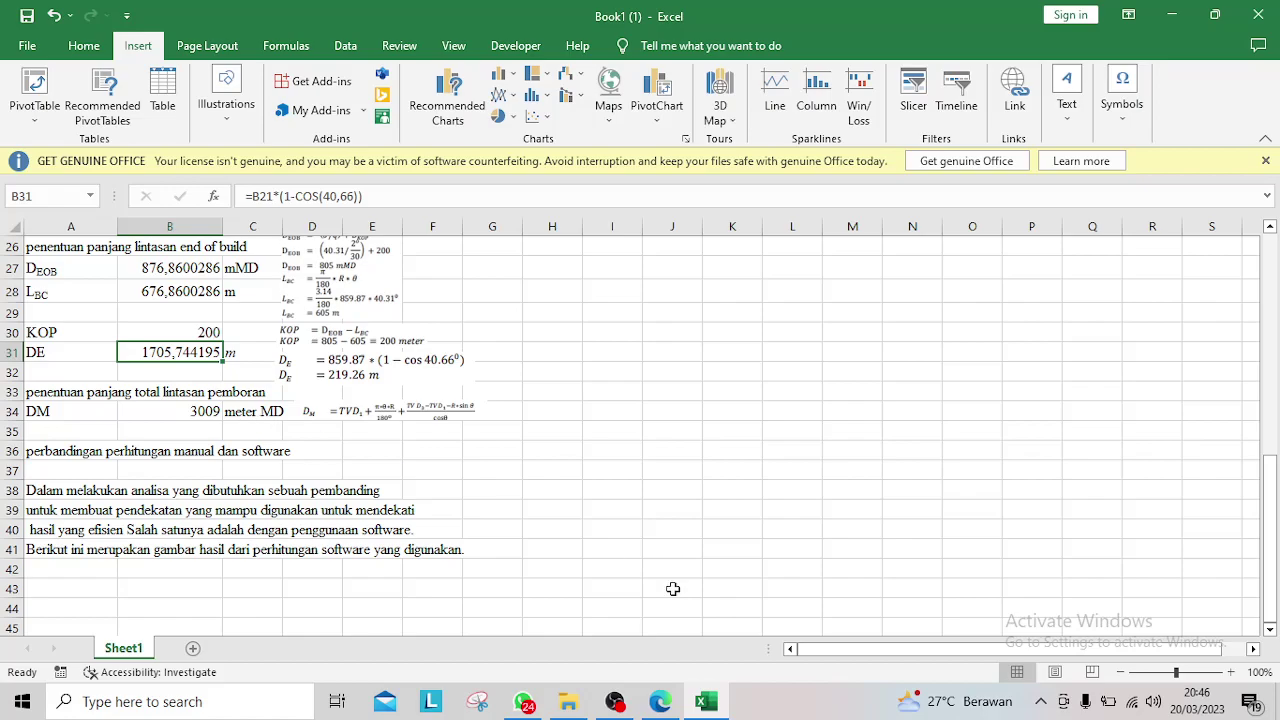
{"action": "left_click", "coordinate": [662, 700]}
{"action": "scroll", "coordinate": [525, 453], "scroll_direction": "down", "scroll_amount": 10}
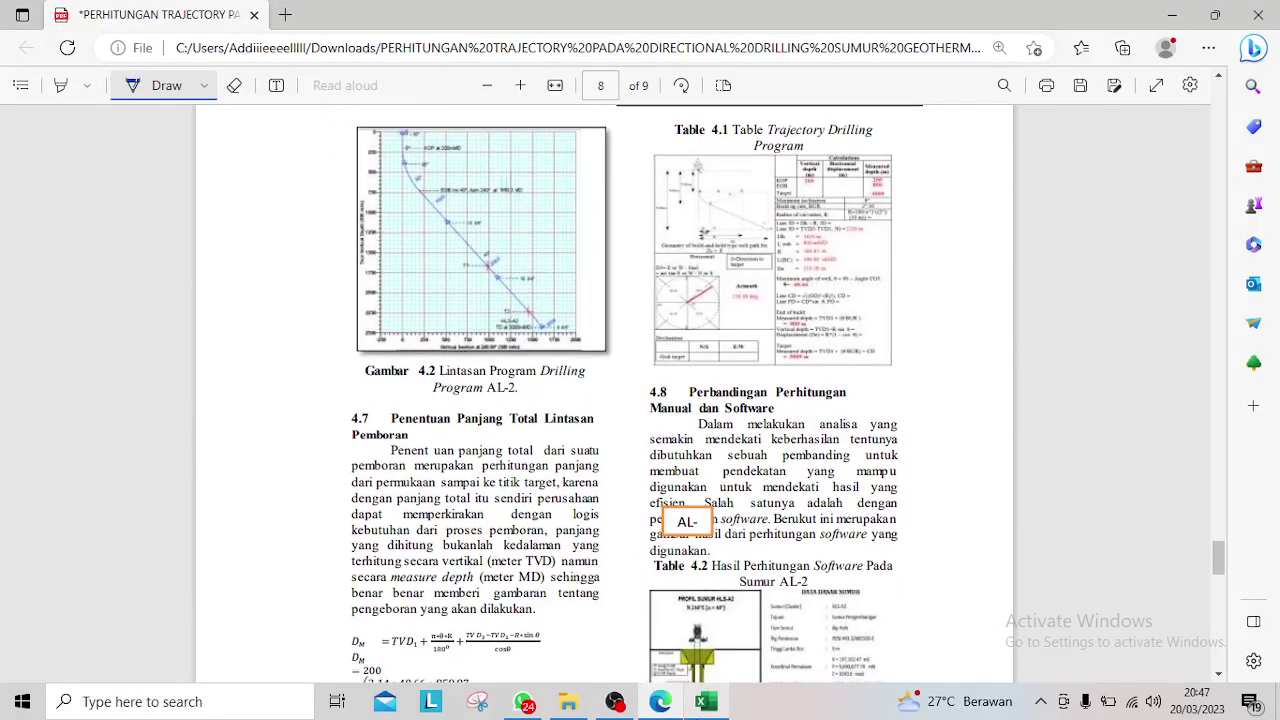
{"action": "left_click", "coordinate": [697, 703]}
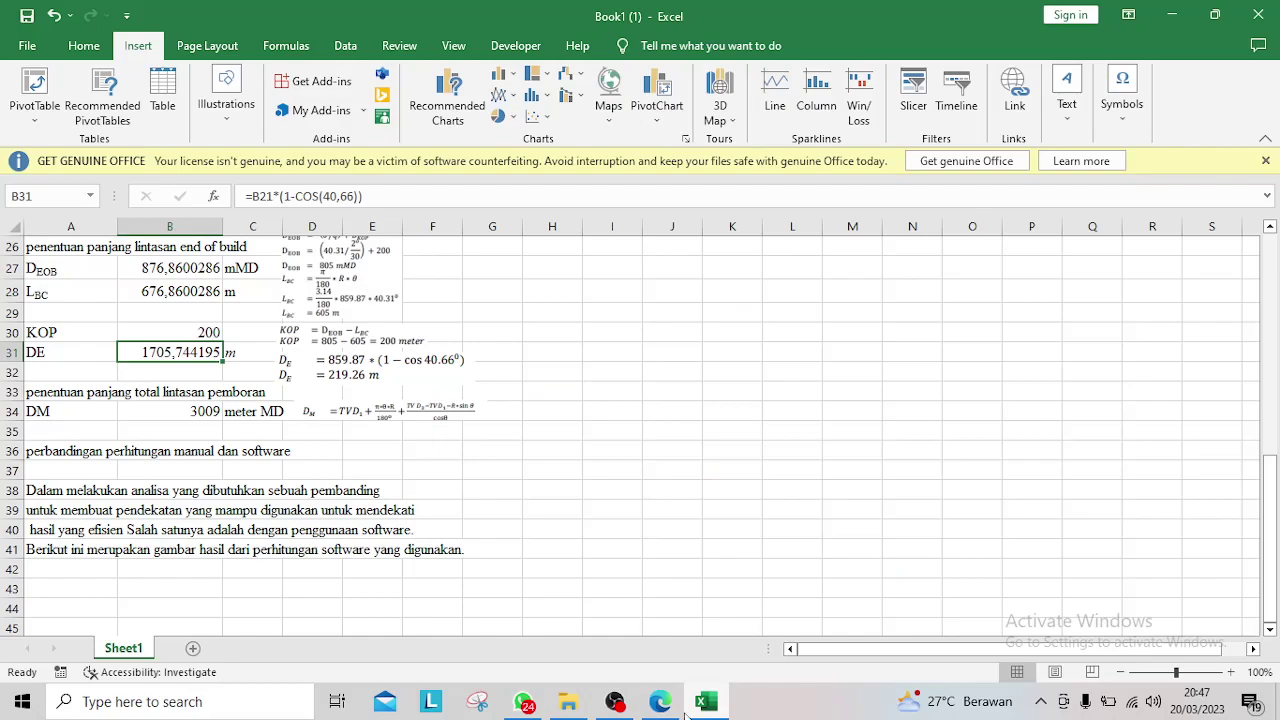
- Switch to the PDF in Edge and circle the D_M formula and its 3009 meter MD result in section 4.7
{"action": "left_click", "coordinate": [660, 701]}
{"action": "scroll", "coordinate": [362, 458], "scroll_direction": "down", "scroll_amount": 4}
{"action": "mouse_move", "coordinate": [316, 341]}
{"action": "left_mouse_down"}
{"action": "mouse_move", "coordinate": [416, 330]}
{"action": "mouse_move", "coordinate": [588, 340]}
{"action": "mouse_move", "coordinate": [562, 368]}
{"action": "mouse_move", "coordinate": [406, 376]}
{"action": "mouse_move", "coordinate": [290, 347]}
{"action": "left_mouse_up"}
{"action": "mouse_move", "coordinate": [392, 461]}
{"action": "left_mouse_down"}
{"action": "mouse_move", "coordinate": [445, 453]}
{"action": "mouse_move", "coordinate": [462, 500]}
{"action": "mouse_move", "coordinate": [372, 448]}
{"action": "mouse_move", "coordinate": [405, 456]}
{"action": "left_mouse_up"}
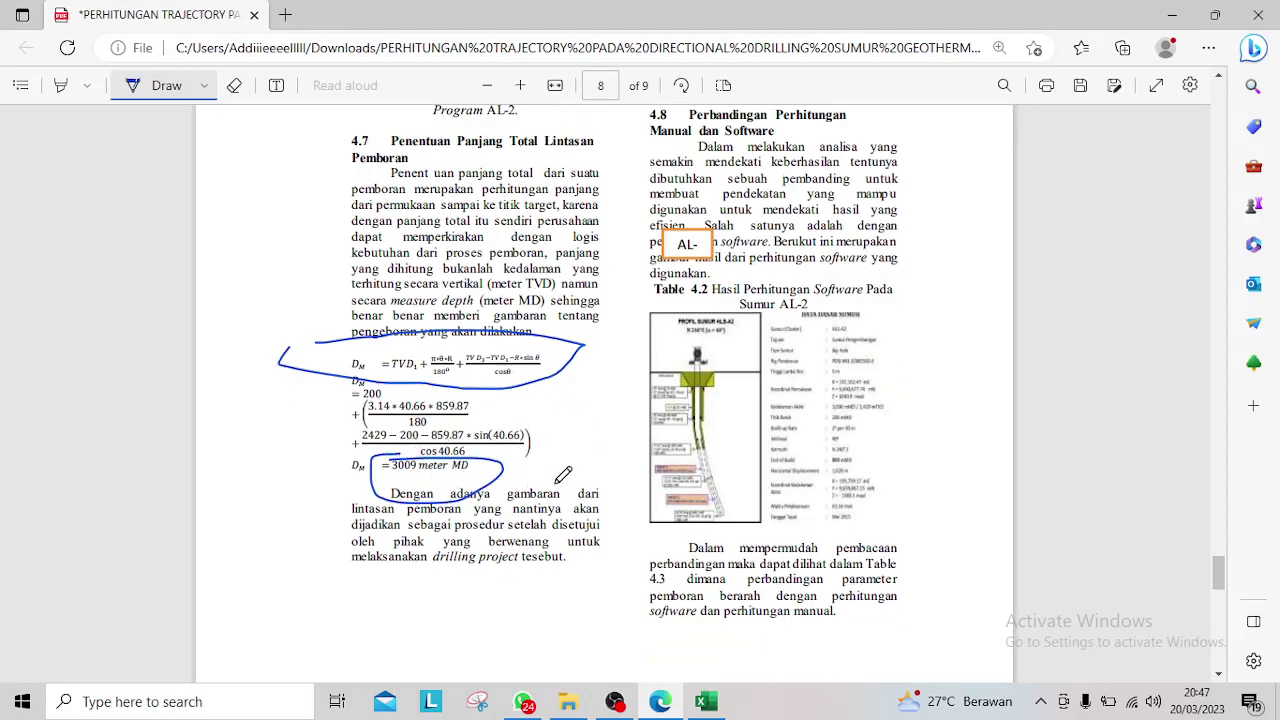
{"action": "scroll", "coordinate": [462, 488], "scroll_direction": "up", "scroll_amount": 1}
{"action": "scroll", "coordinate": [462, 484], "scroll_direction": "up", "scroll_amount": 2}
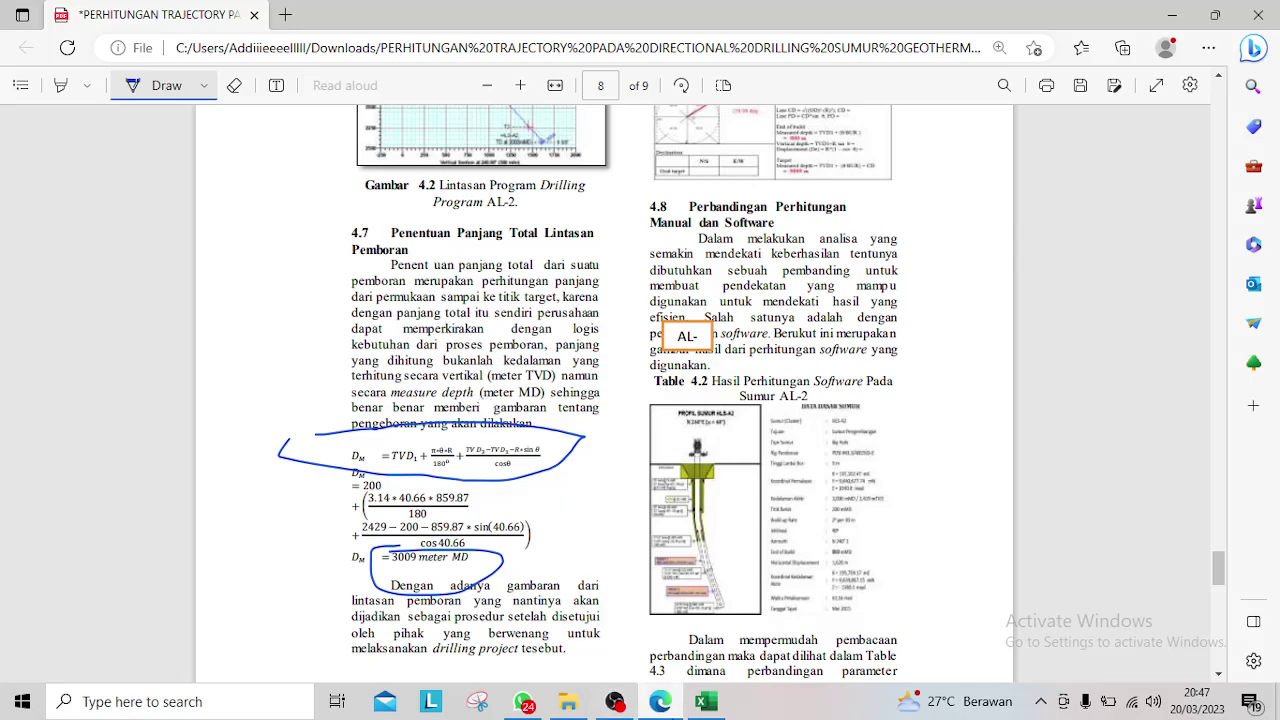
- Circle the opening lines of the section 4.7 paragraph and the section 4.8 heading in the PDF
{"action": "left_click", "coordinate": [705, 702]}
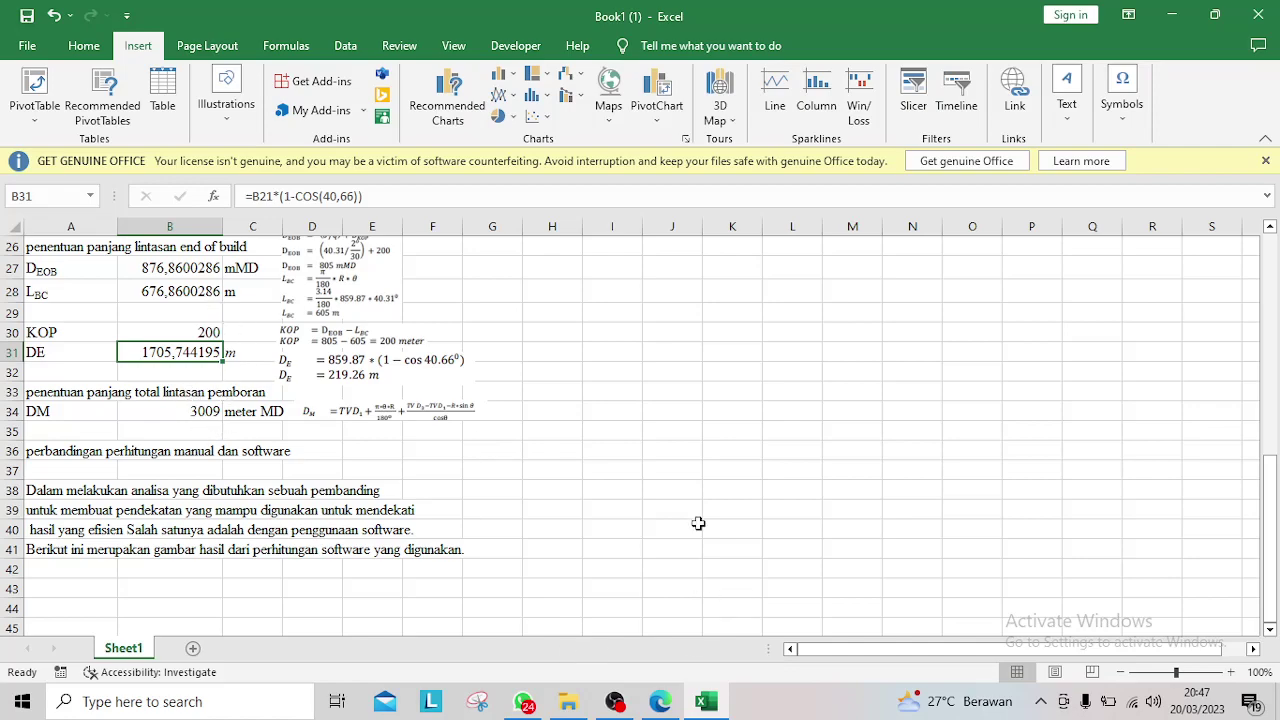
{"action": "left_click", "coordinate": [660, 701]}
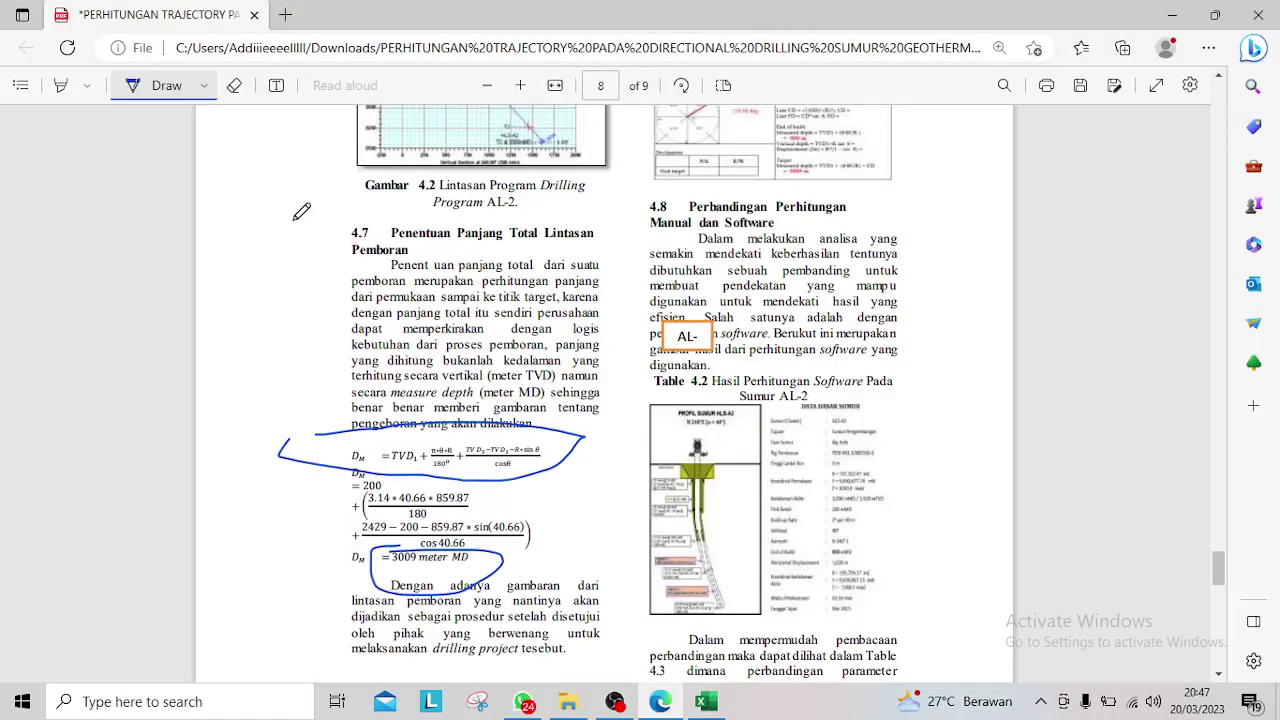
{"action": "mouse_move", "coordinate": [370, 266]}
{"action": "left_mouse_down"}
{"action": "mouse_move", "coordinate": [605, 242]}
{"action": "mouse_move", "coordinate": [610, 300]}
{"action": "mouse_move", "coordinate": [590, 330]}
{"action": "mouse_move", "coordinate": [362, 320]}
{"action": "mouse_move", "coordinate": [345, 272]}
{"action": "mouse_move", "coordinate": [432, 248]}
{"action": "left_mouse_up"}
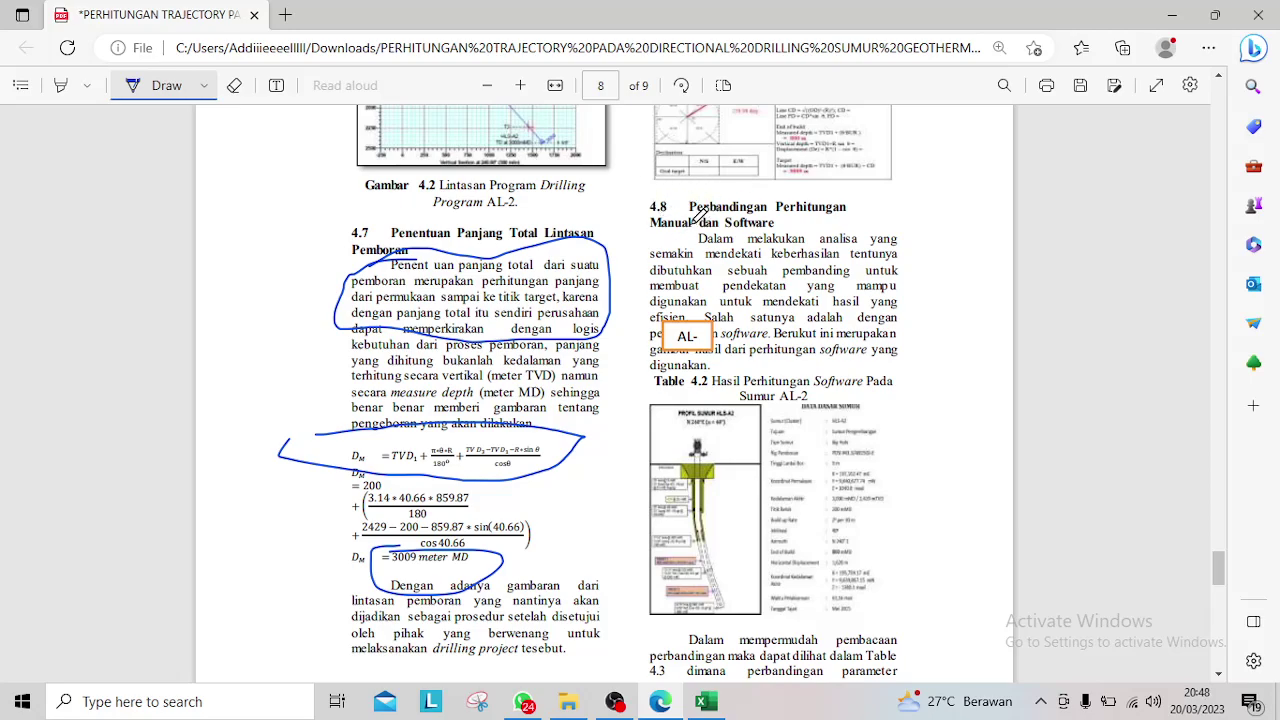
{"action": "mouse_move", "coordinate": [688, 198]}
{"action": "left_mouse_down"}
{"action": "mouse_move", "coordinate": [890, 180]}
{"action": "mouse_move", "coordinate": [714, 254]}
{"action": "mouse_move", "coordinate": [638, 206]}
{"action": "mouse_move", "coordinate": [645, 192]}
{"action": "left_mouse_up"}
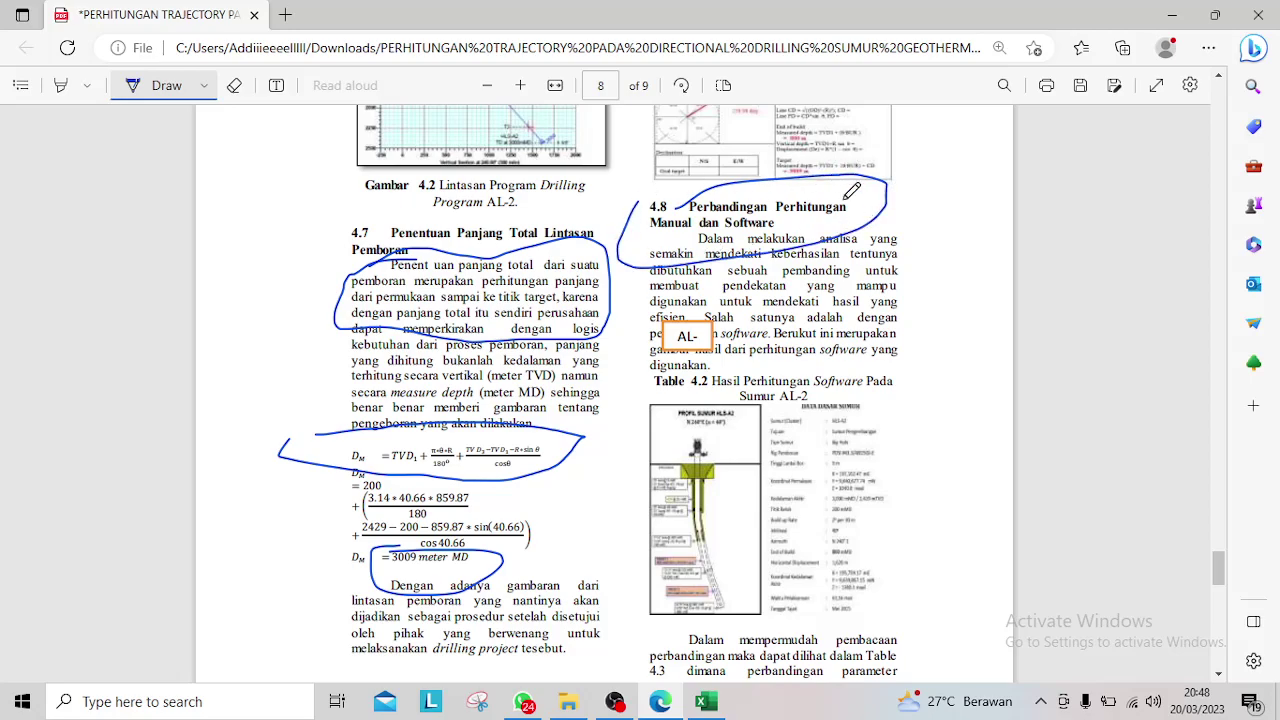